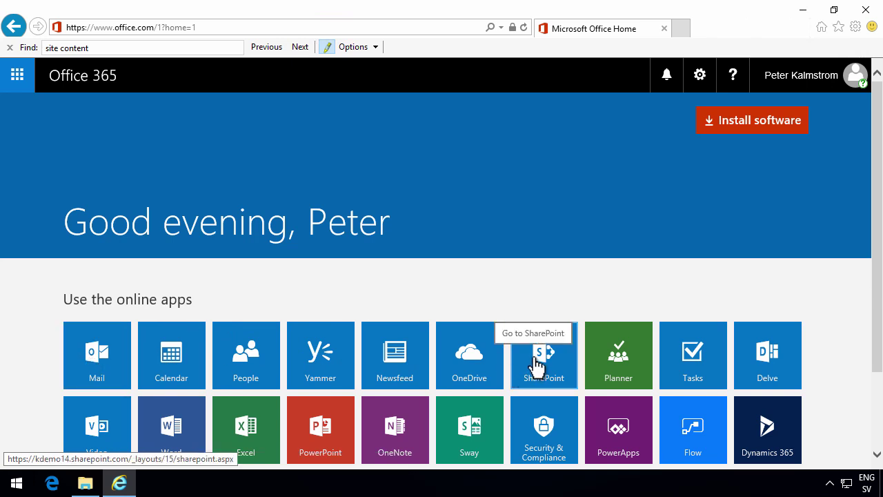
- Open Mail and start a new group named 'IT Team'
{"action": "left_click", "coordinate": [102, 351]}
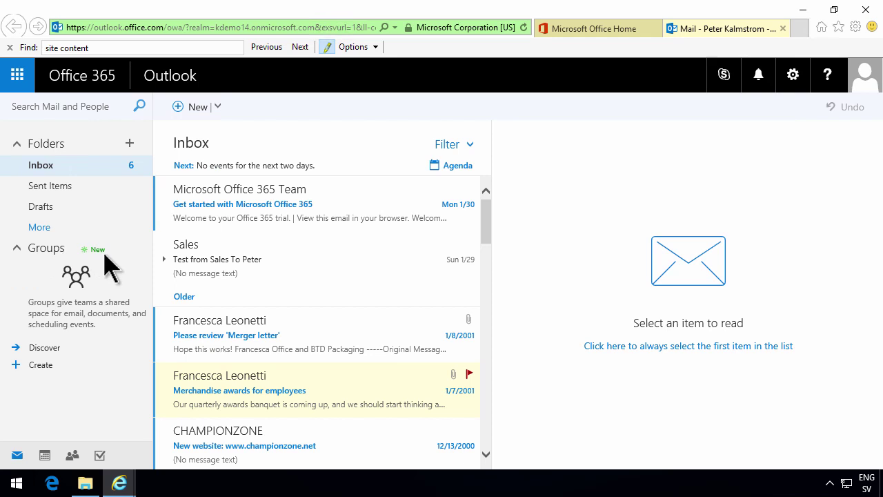
{"action": "left_click", "coordinate": [41, 367]}
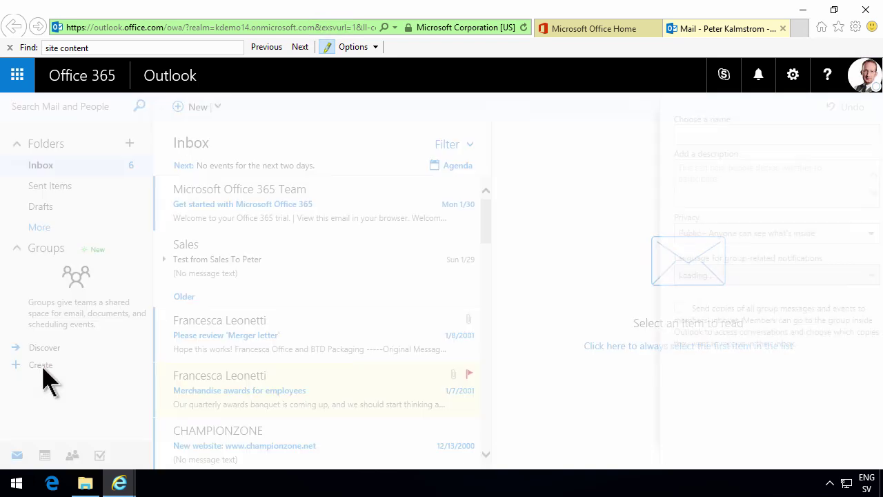
{"action": "type", "text": "IT "}
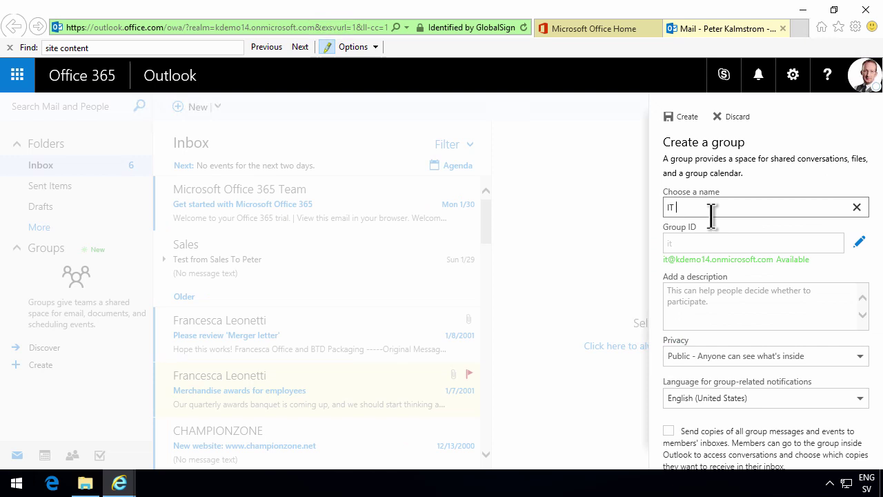
{"action": "type", "text": "Team"}
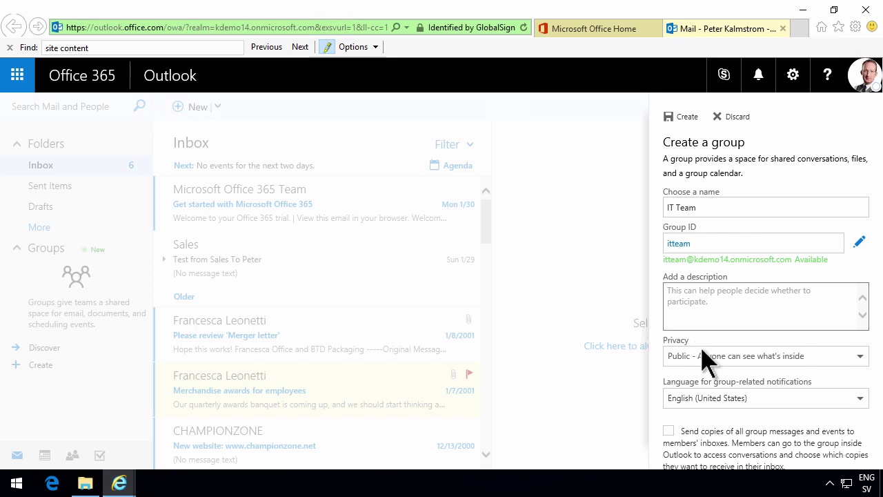
- Keep IT Team Public, send copies of group messages to members' inboxes, and create it
{"action": "left_click", "coordinate": [797, 357]}
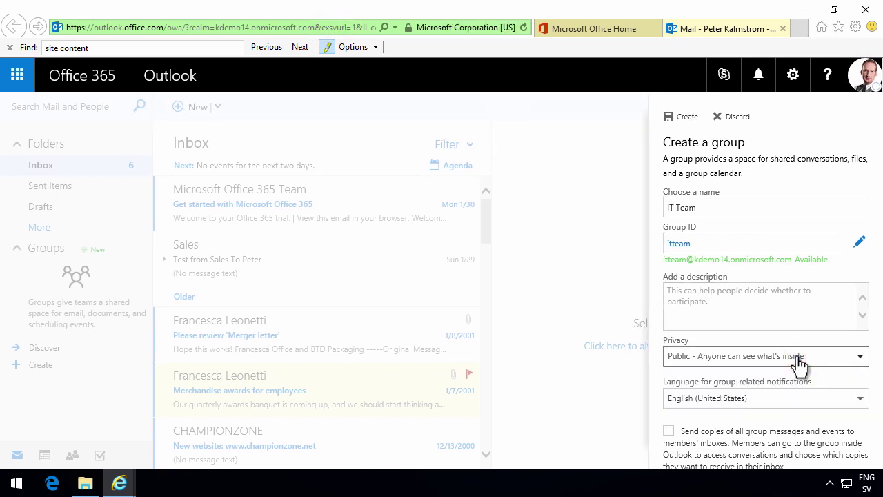
{"action": "left_click", "coordinate": [797, 357]}
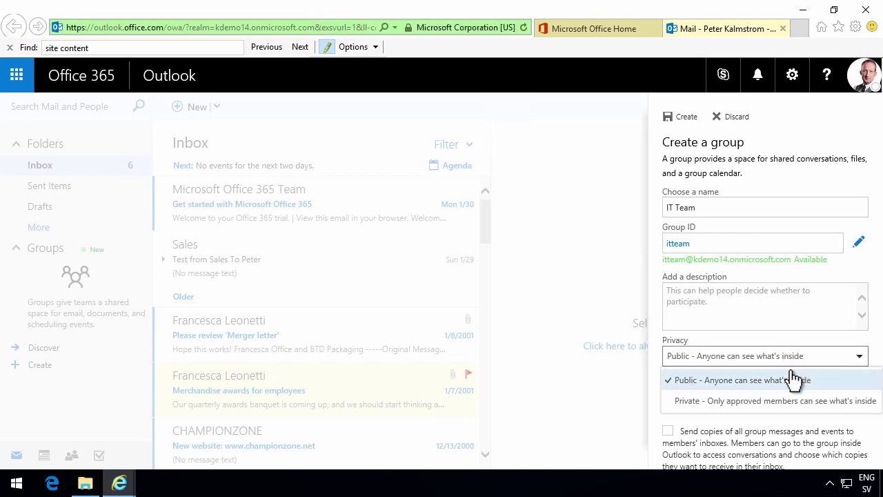
{"action": "left_click", "coordinate": [741, 305]}
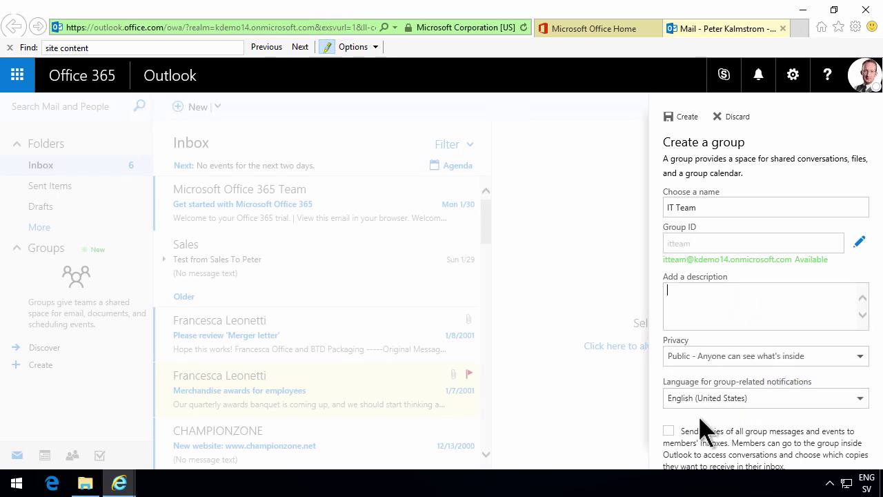
{"action": "left_click", "coordinate": [669, 431]}
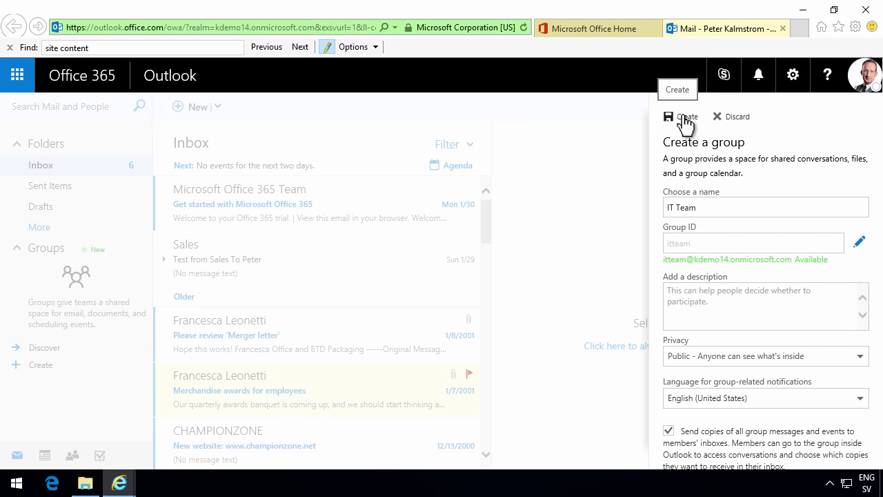
{"action": "left_click", "coordinate": [687, 124]}
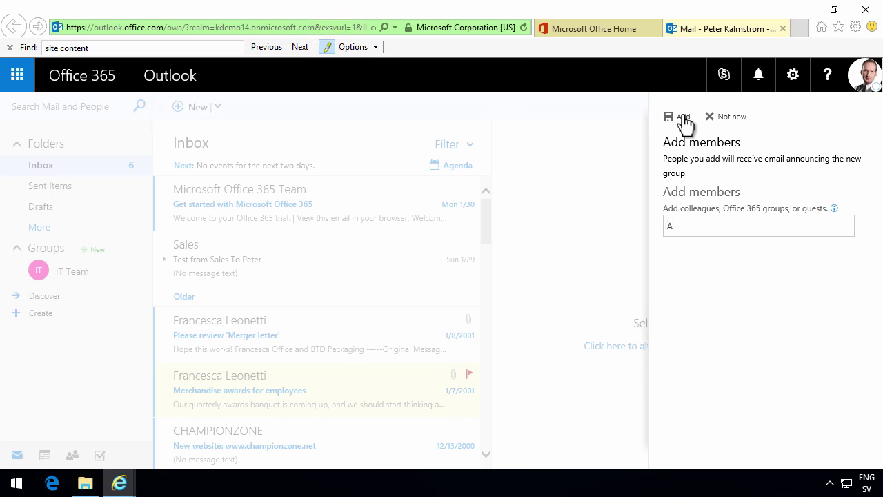
- Find the colleague through Search Directory and add them as an IT Team member
{"action": "type", "text": "nt"}
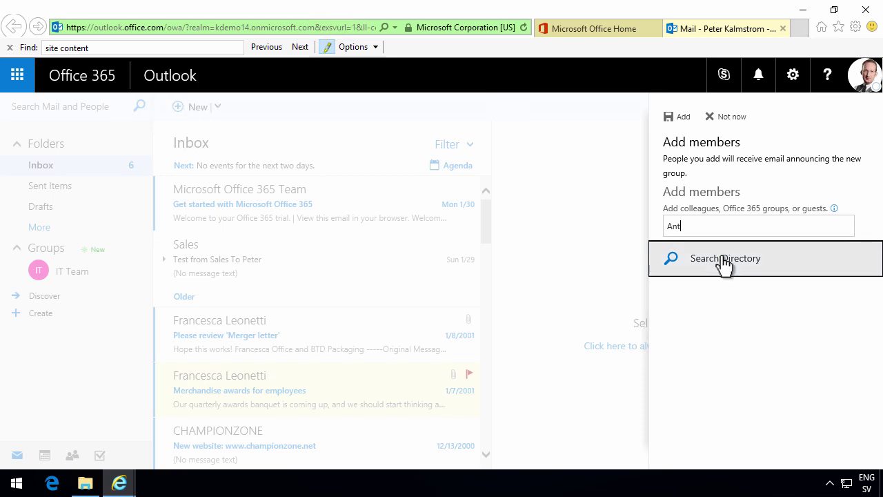
{"action": "left_click", "coordinate": [723, 260]}
{"action": "left_click", "coordinate": [713, 262]}
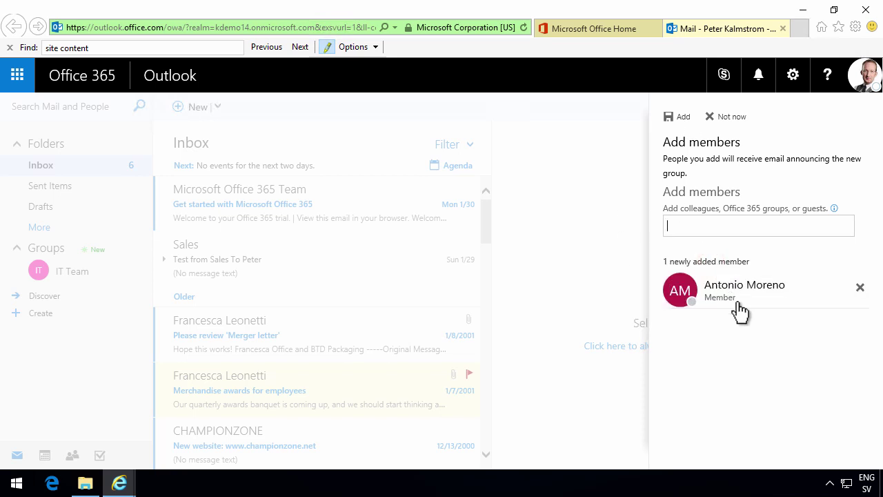
{"action": "left_click", "coordinate": [685, 119]}
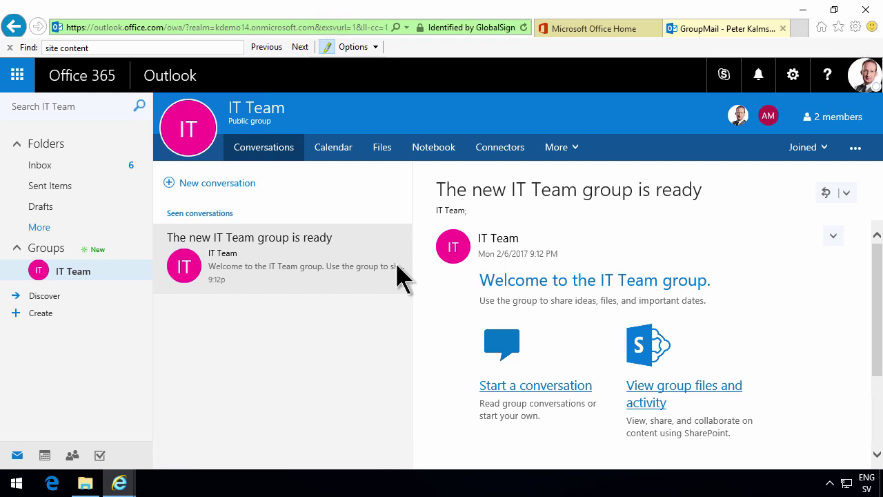
- Post a 'New CRM System' conversation to IT Team and like it
{"action": "left_click", "coordinate": [200, 184]}
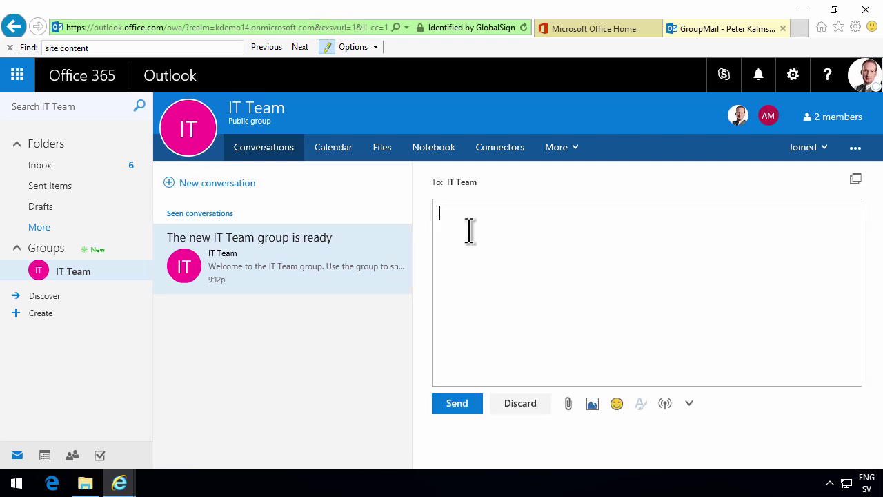
{"action": "type", "text": "New CR"}
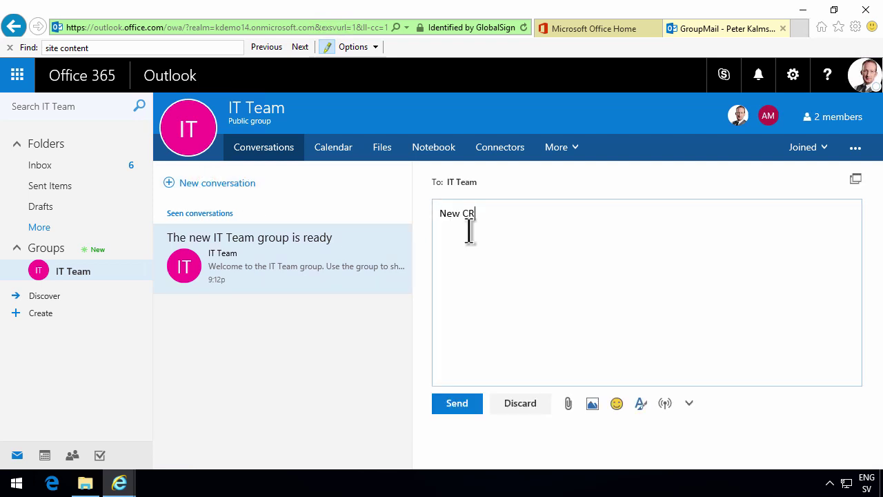
{"action": "type", "text": "M System"}
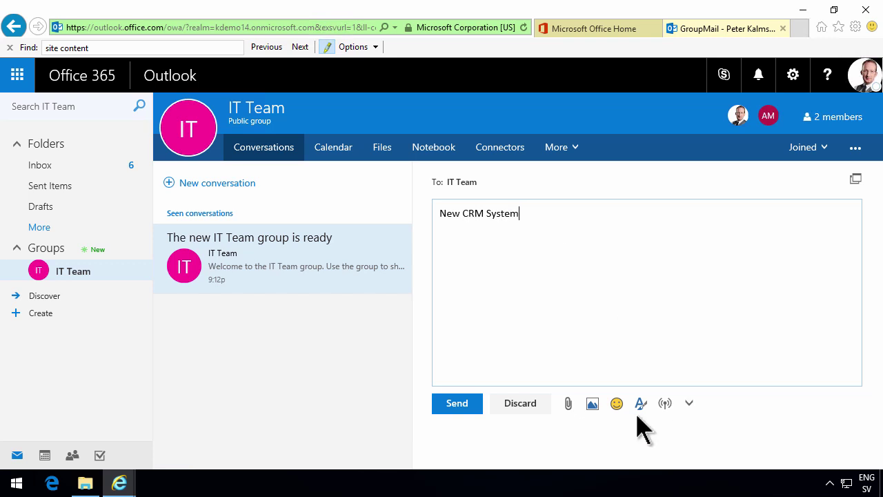
{"action": "left_click", "coordinate": [467, 403]}
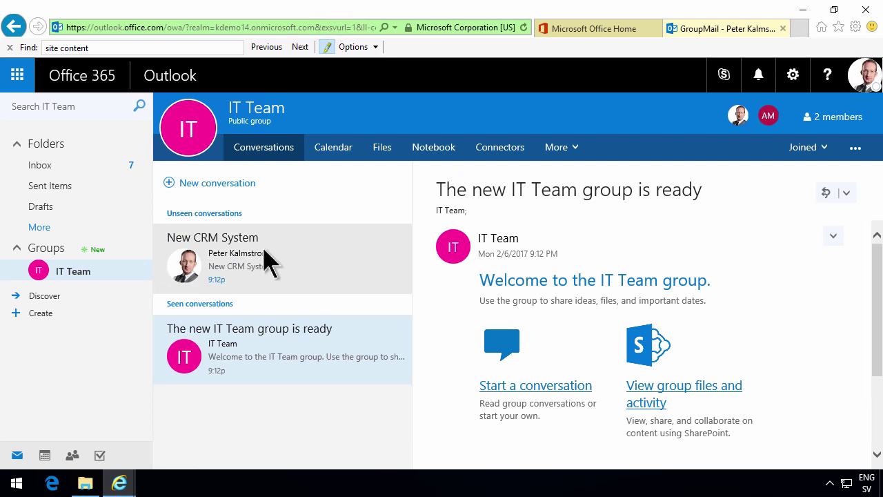
{"action": "left_click", "coordinate": [263, 250]}
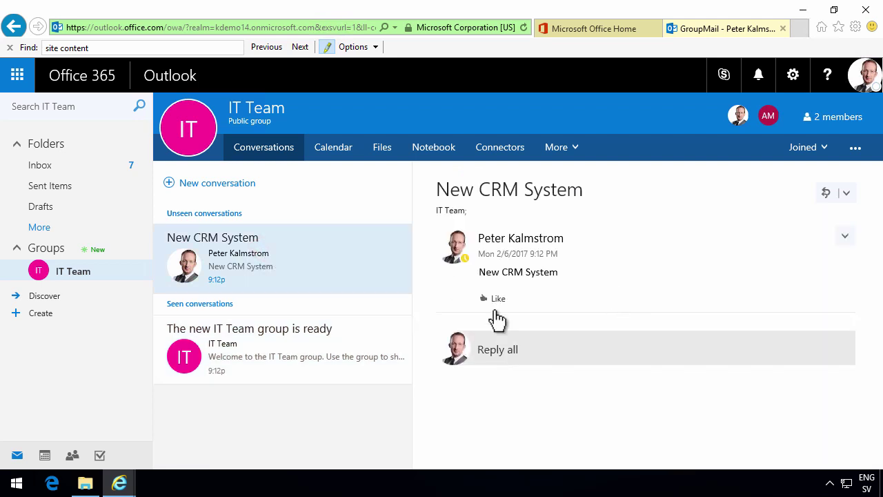
{"action": "left_click", "coordinate": [494, 298]}
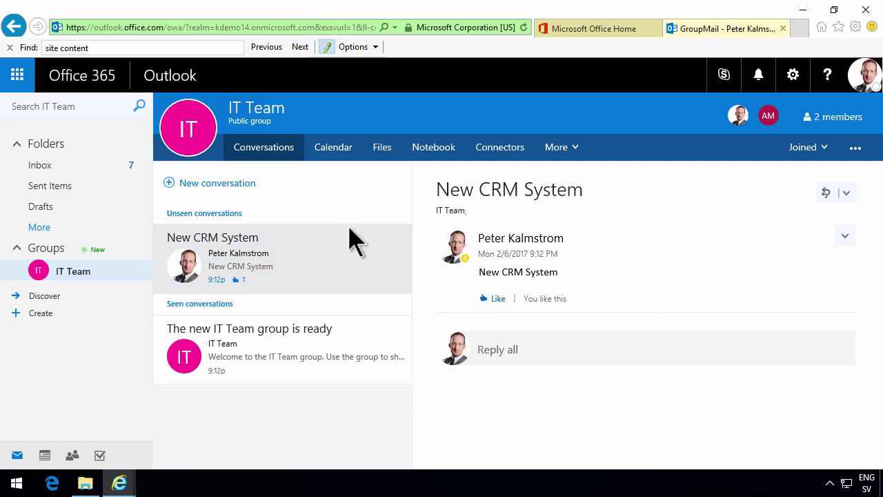
- Add a 'test' event from 7:30 to 9 pm in the calendar
{"action": "left_click", "coordinate": [333, 149]}
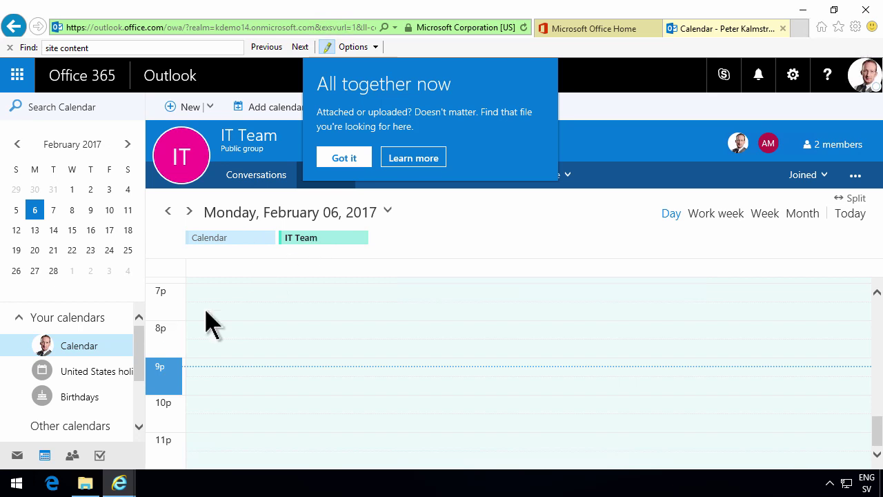
{"action": "left_click_drag", "start_coordinate": [245, 314], "coordinate": [259, 352]}
{"action": "type", "text": "test"}
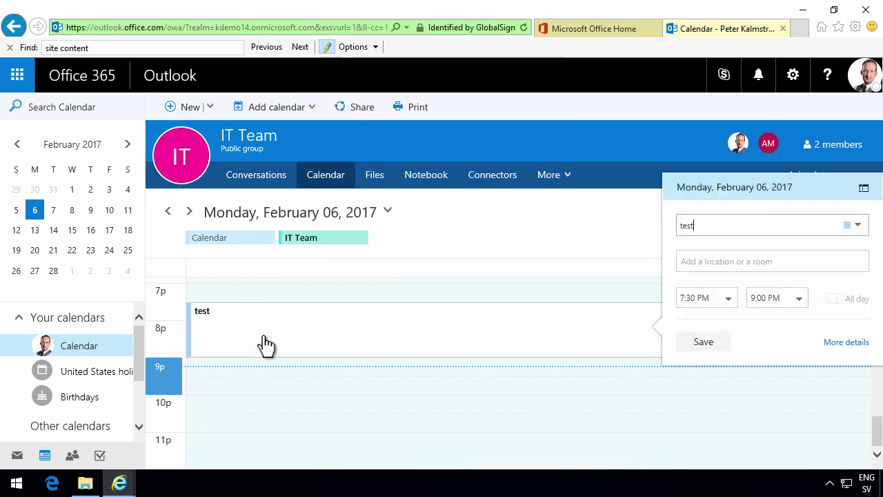
{"action": "left_click", "coordinate": [704, 343]}
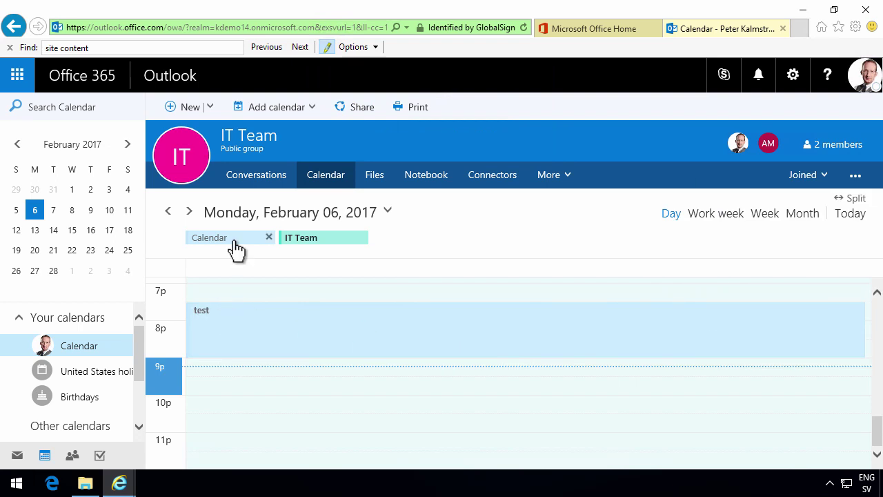
{"action": "left_click_drag", "start_coordinate": [141, 335], "coordinate": [143, 387]}
- Show the IT Team calendar beside the personal one and add a 6–8 pm 'test 2' event
{"action": "left_click", "coordinate": [79, 408]}
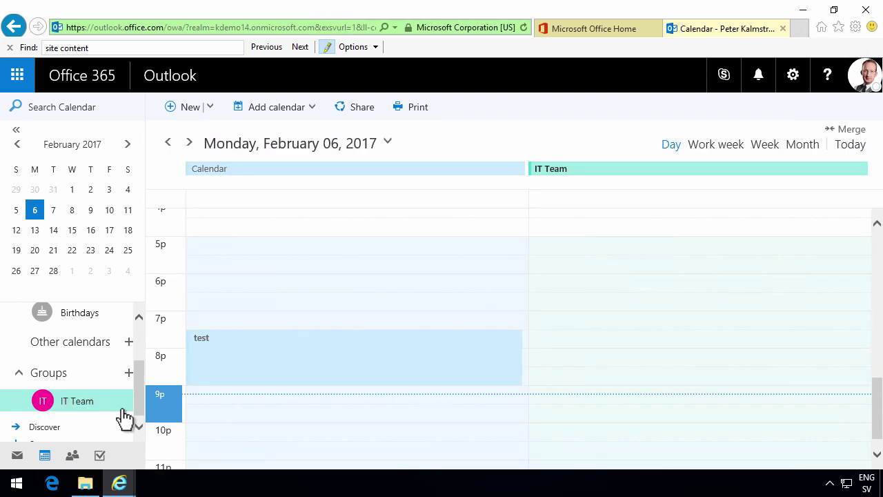
{"action": "left_click_drag", "start_coordinate": [578, 283], "coordinate": [597, 348]}
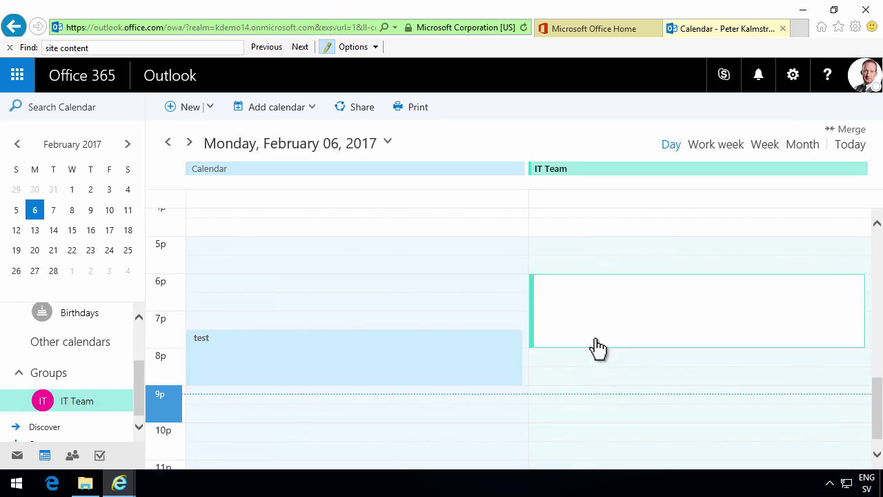
{"action": "type", "text": "test 2"}
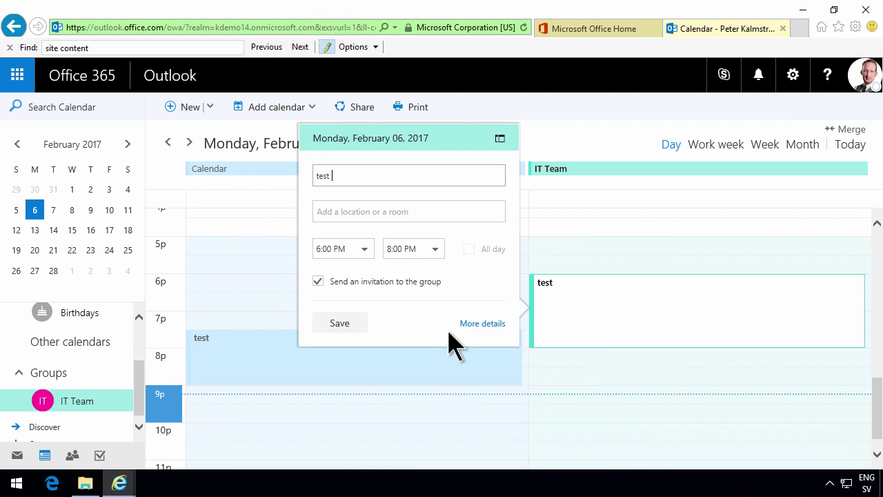
{"action": "left_click", "coordinate": [338, 323]}
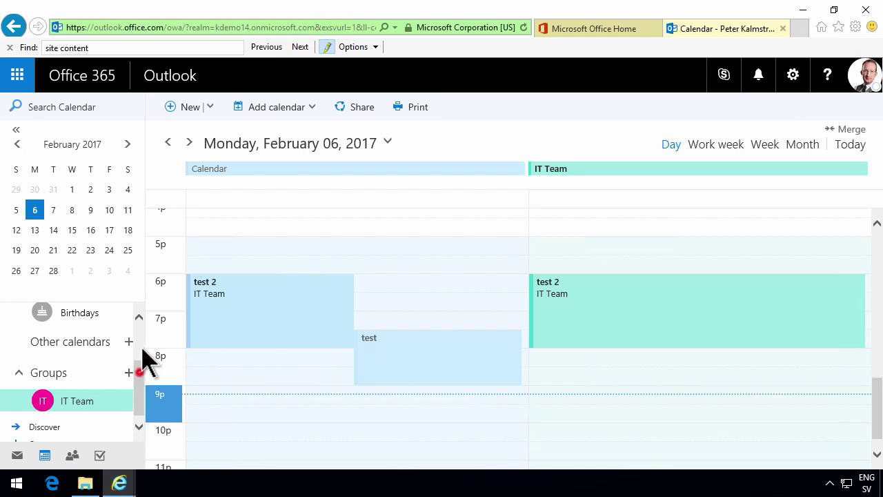
- Hide and re-show the personal calendar column, then switch to the IT Team calendar
{"action": "scroll", "coordinate": [136, 345], "scroll_direction": "up", "scroll_amount": 2}
{"action": "left_click", "coordinate": [89, 346]}
{"action": "left_click", "coordinate": [88, 347]}
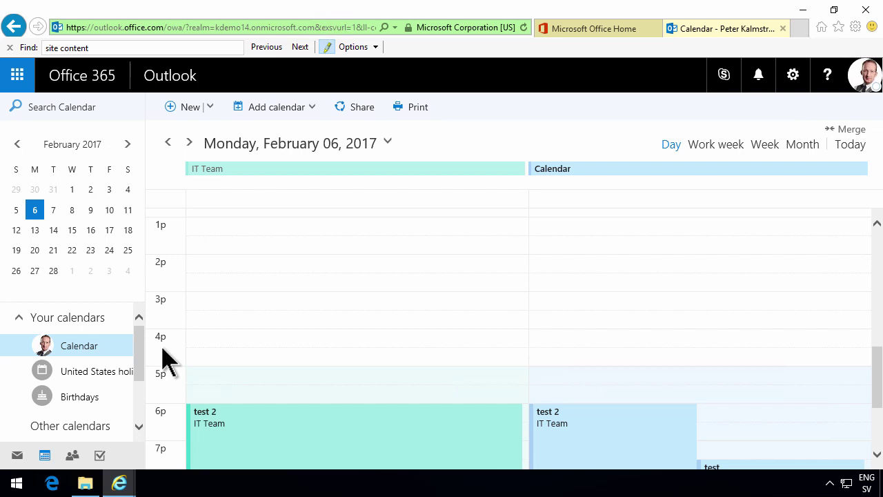
{"action": "mouse_move", "coordinate": [138, 355]}
{"action": "left_mouse_down"}
{"action": "mouse_move", "coordinate": [140, 381]}
{"action": "mouse_move", "coordinate": [138, 351]}
{"action": "left_mouse_up"}
{"action": "left_click", "coordinate": [98, 395]}
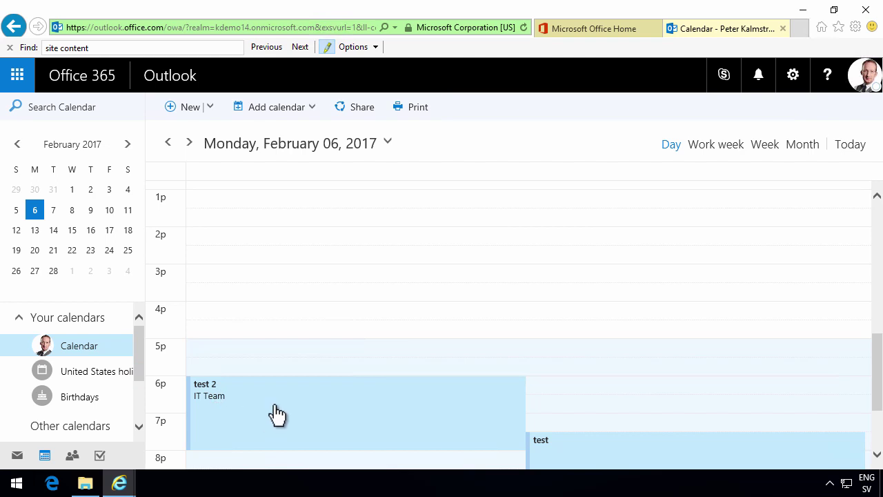
{"action": "left_click_drag", "start_coordinate": [881, 373], "coordinate": [879, 336]}
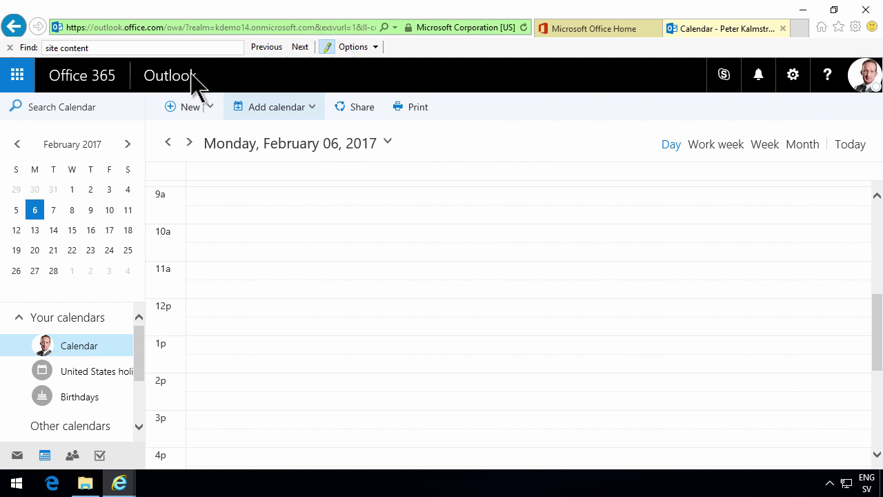
- Return to the IT Team group page from browser history and open its Files
{"action": "right_click", "coordinate": [15, 29]}
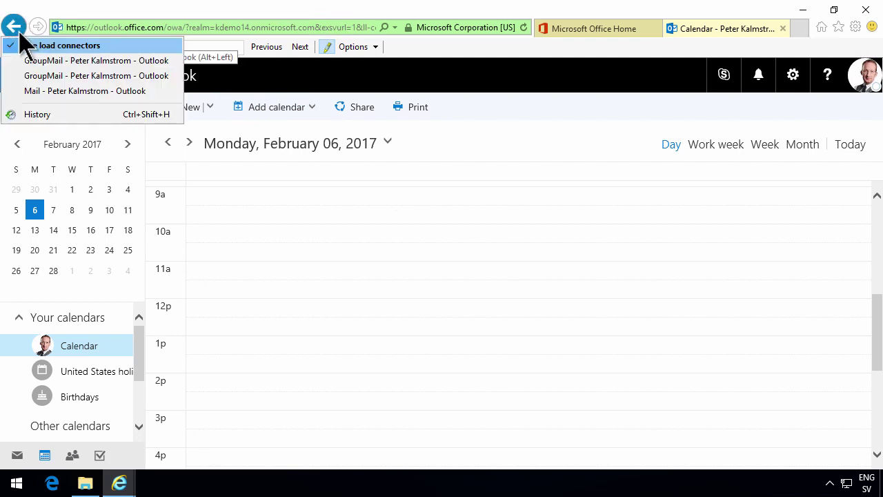
{"action": "left_click", "coordinate": [48, 62]}
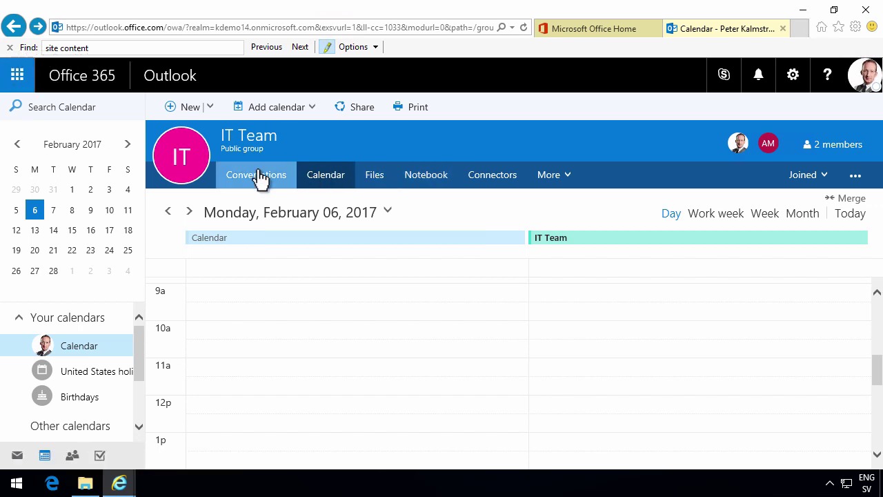
{"action": "left_click", "coordinate": [374, 178]}
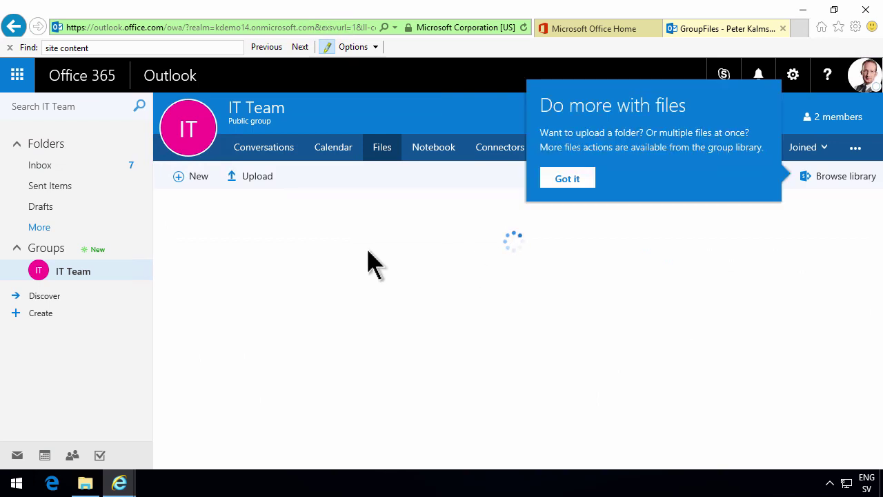
- Dismiss the files tip and upload '5-year financial plan.xlsx' to the group
{"action": "left_click", "coordinate": [565, 181]}
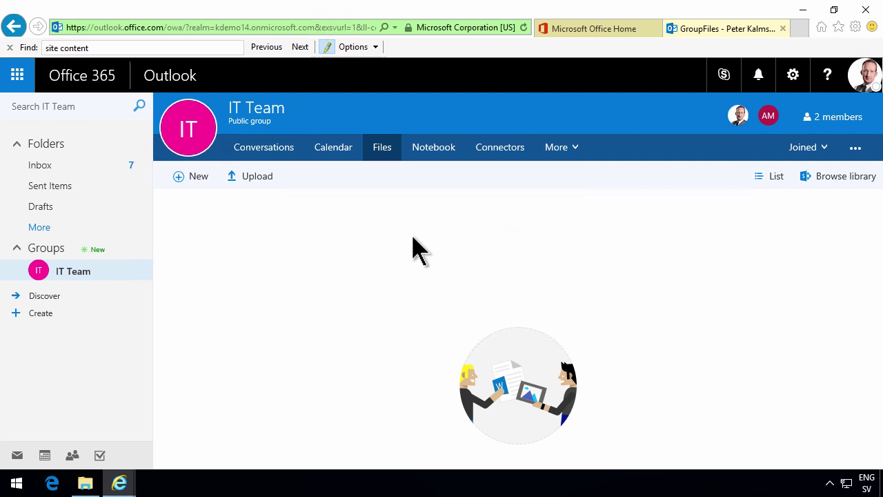
{"action": "left_click", "coordinate": [247, 176]}
{"action": "left_click", "coordinate": [190, 229]}
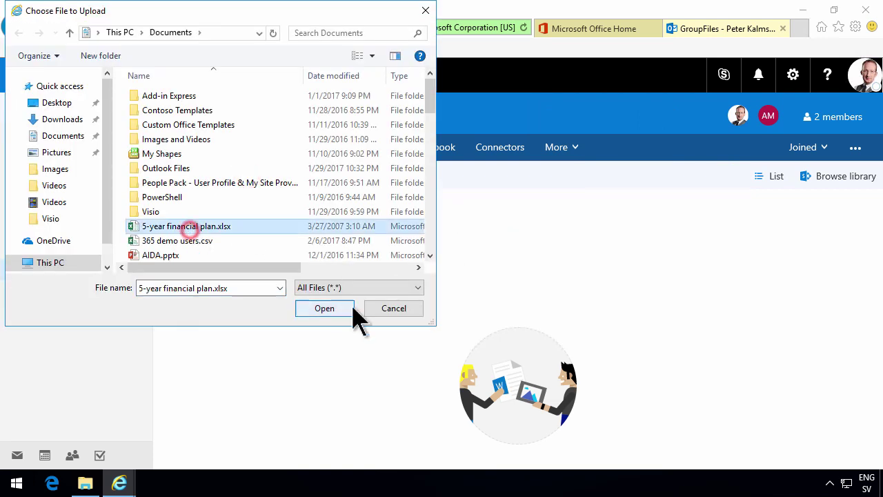
{"action": "left_click", "coordinate": [330, 310]}
- Switch the group files to List view and back to Tiles
{"action": "left_click", "coordinate": [774, 177]}
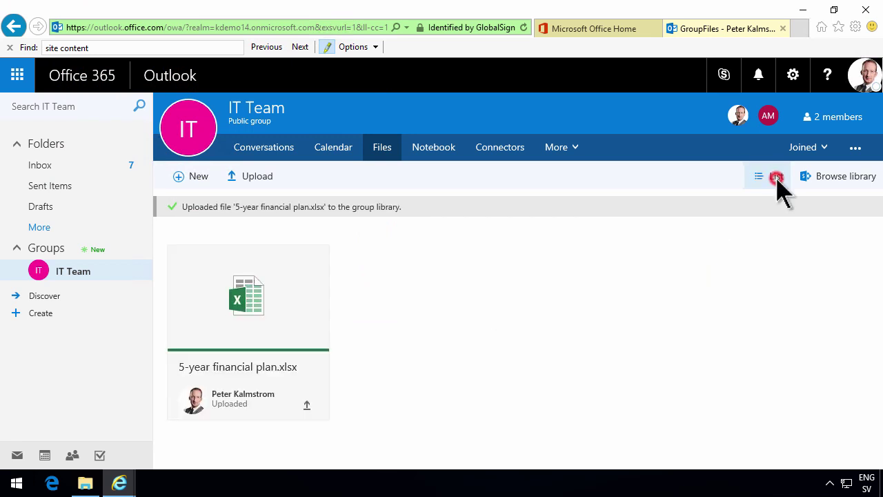
{"action": "left_click", "coordinate": [774, 181]}
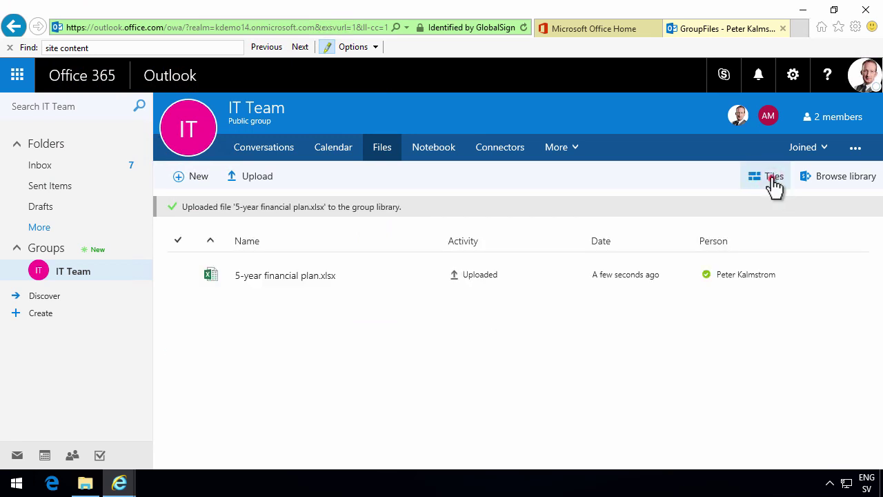
{"action": "left_click", "coordinate": [774, 180]}
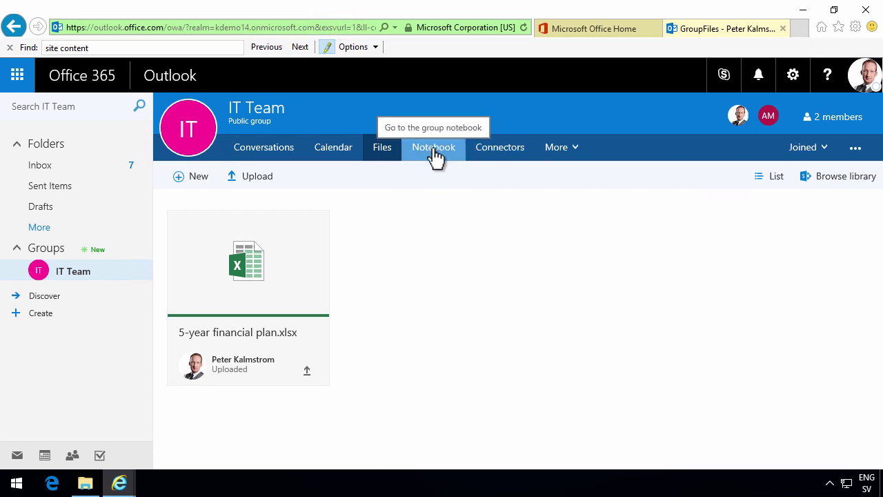
- Open the empty IT Team Notebook, then the IT Team SharePoint site
{"action": "left_click", "coordinate": [433, 153]}
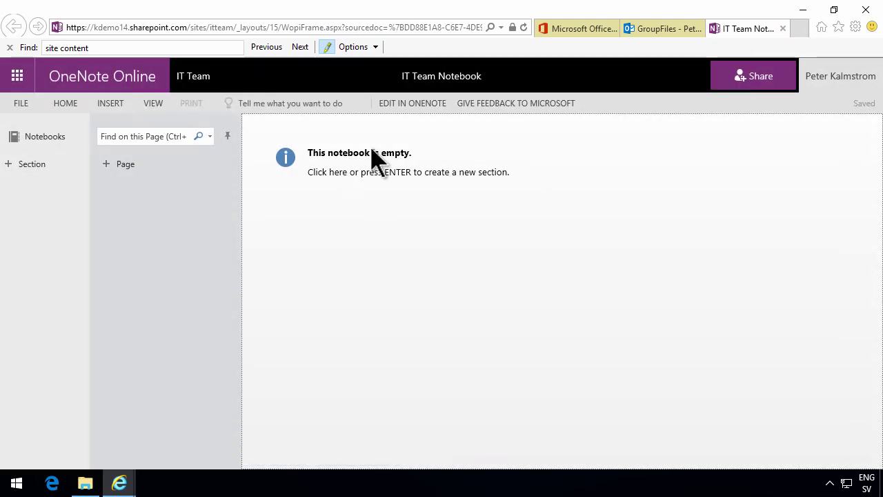
{"action": "left_click", "coordinate": [192, 82]}
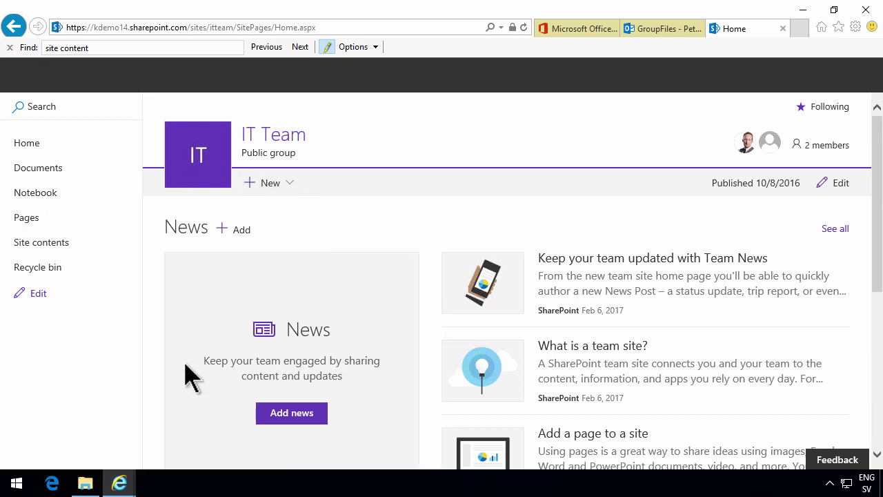
- Open the IT Team Documents library in SharePoint from the group files
{"action": "left_click", "coordinate": [657, 28]}
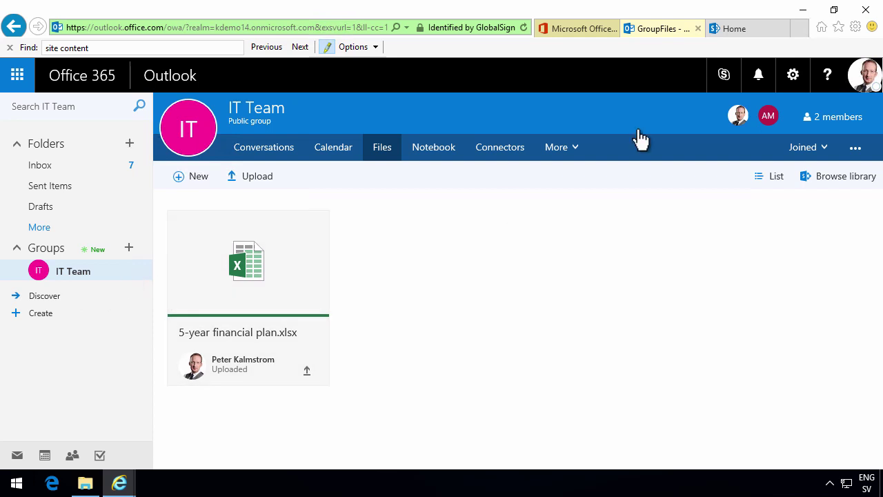
{"action": "left_click", "coordinate": [753, 30]}
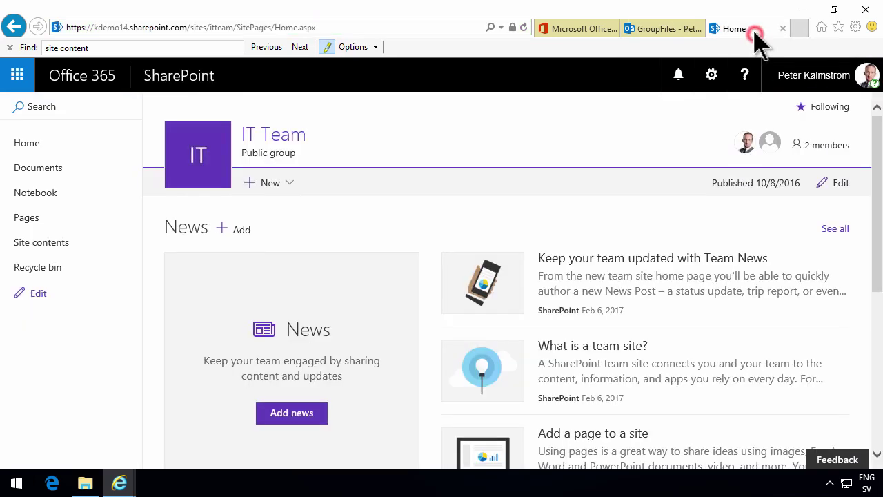
{"action": "left_click", "coordinate": [666, 31]}
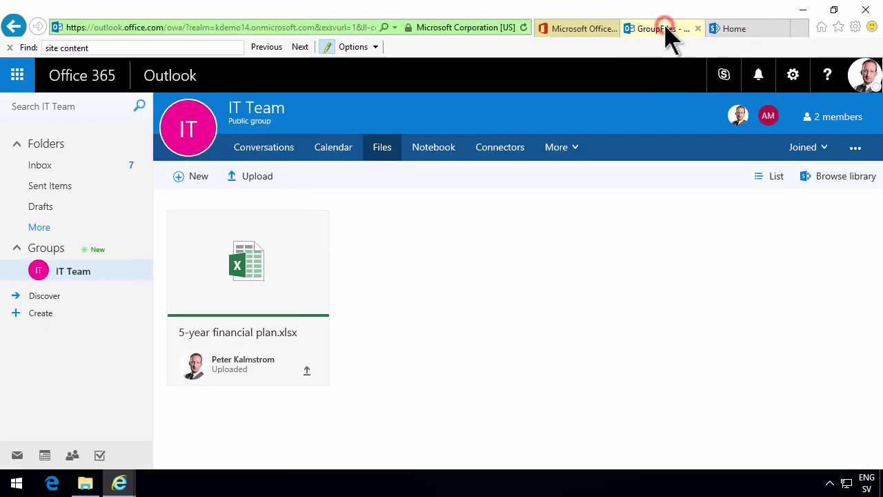
{"action": "left_click", "coordinate": [836, 181]}
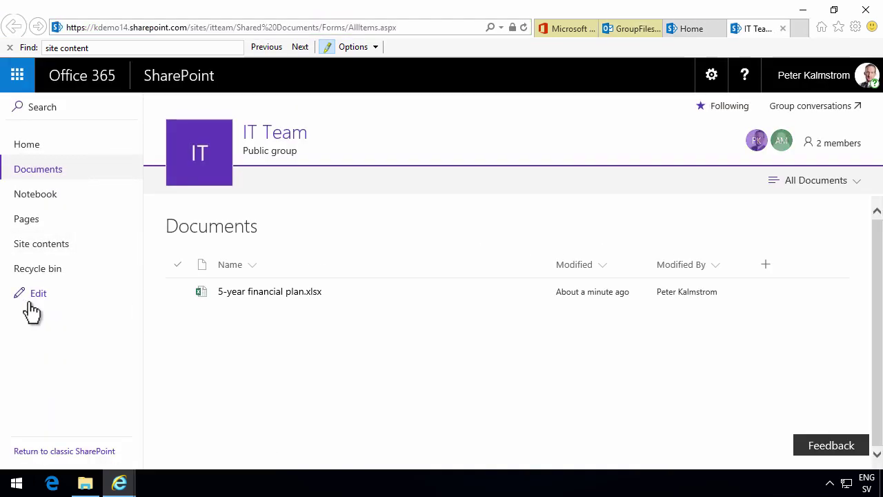
{"action": "left_click", "coordinate": [692, 30]}
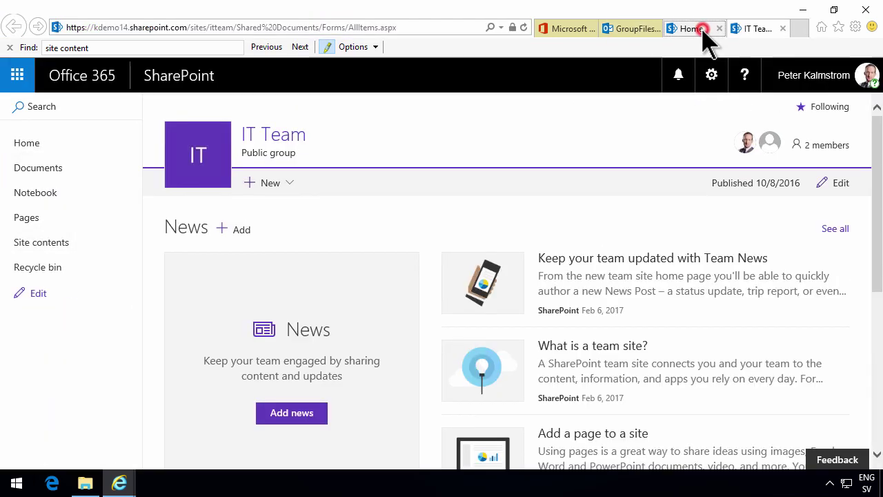
{"action": "left_click", "coordinate": [754, 30]}
- Visit the IT Team site home, open a site page in a new tab, and return to Outlook
{"action": "left_click", "coordinate": [25, 144]}
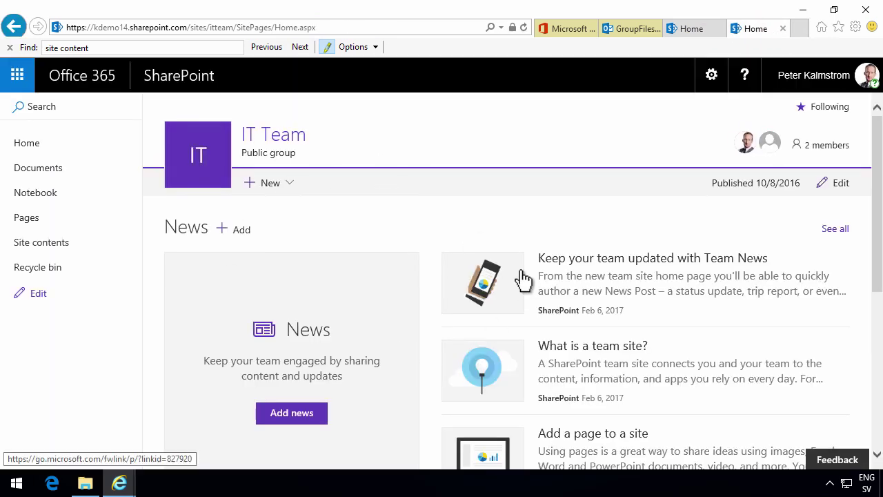
{"action": "scroll", "coordinate": [607, 345], "scroll_direction": "down", "scroll_amount": 3}
{"action": "scroll", "coordinate": [614, 359], "scroll_direction": "up", "scroll_amount": 3}
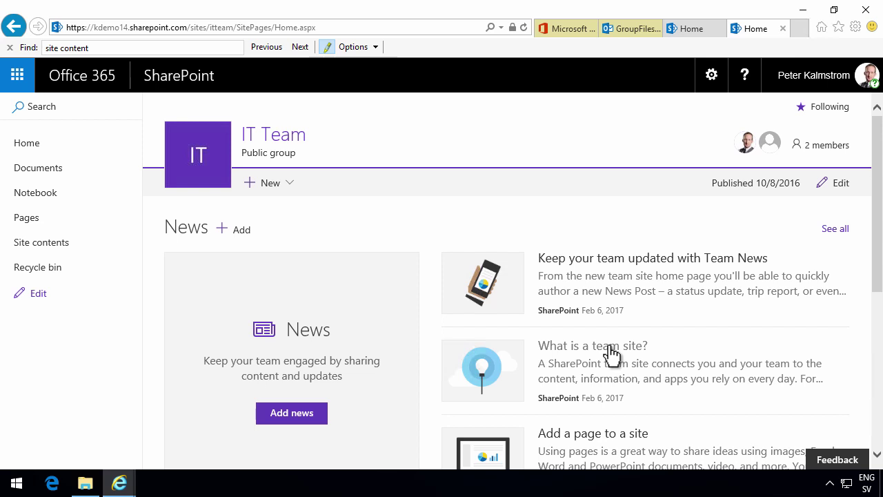
{"action": "middle_click", "coordinate": [611, 353]}
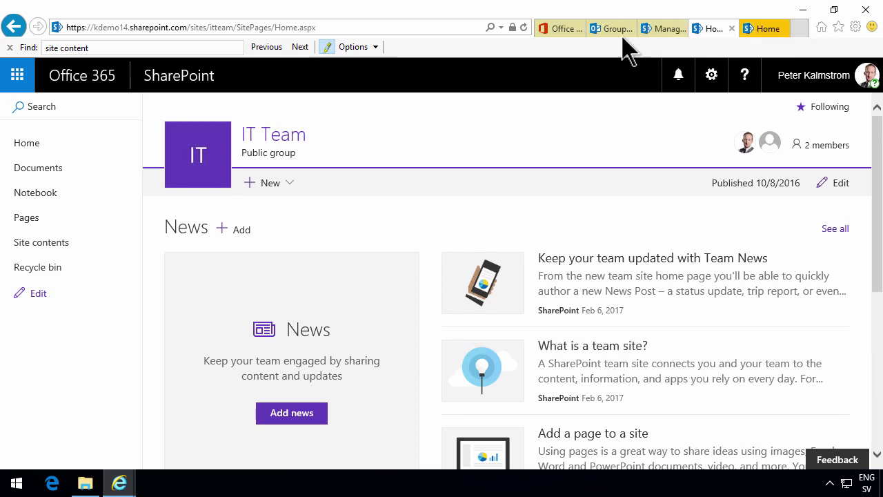
{"action": "left_click", "coordinate": [608, 29]}
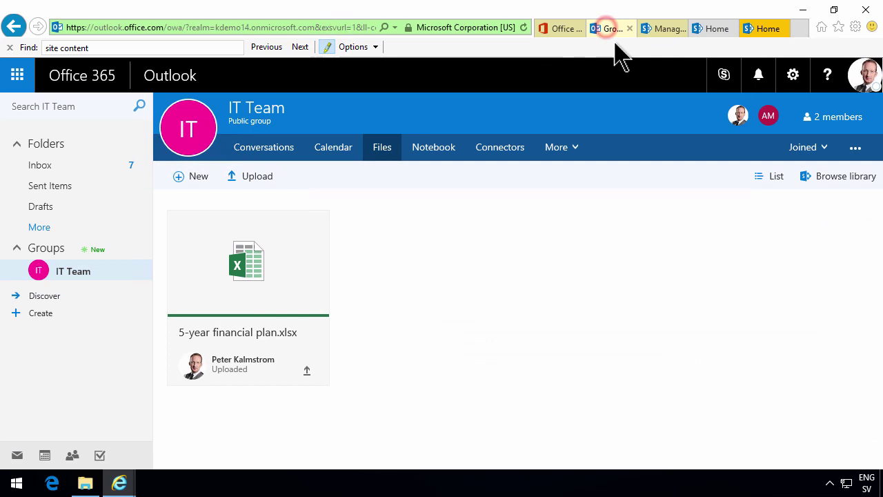
- Browse the list of connectors available for IT Team, then close it
{"action": "left_click", "coordinate": [520, 157]}
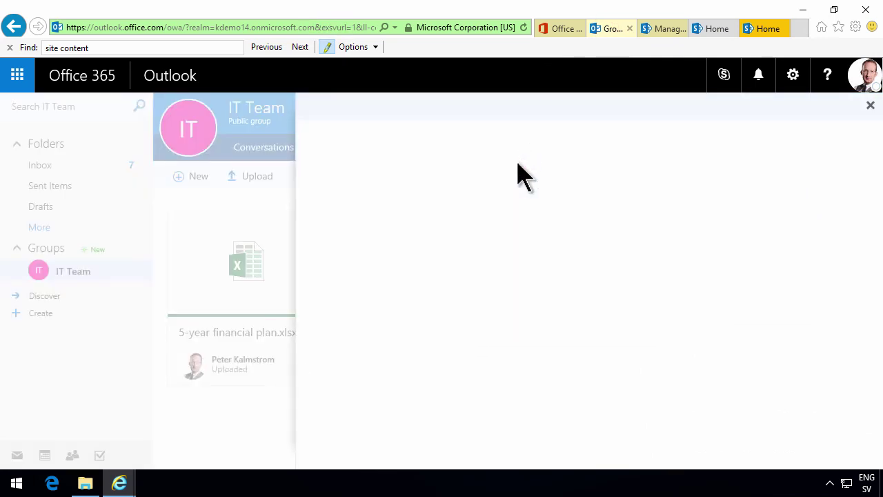
{"action": "scroll", "coordinate": [528, 336], "scroll_direction": "down", "scroll_amount": 3}
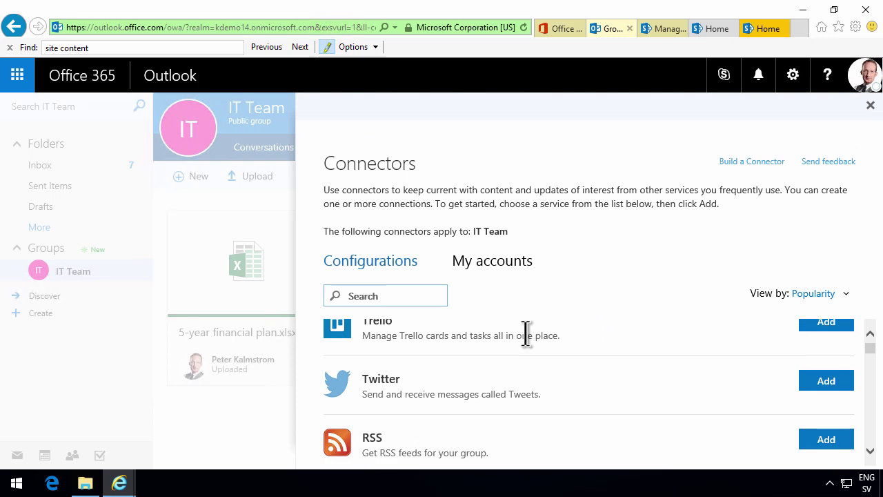
{"action": "scroll", "coordinate": [527, 336], "scroll_direction": "down", "scroll_amount": 2}
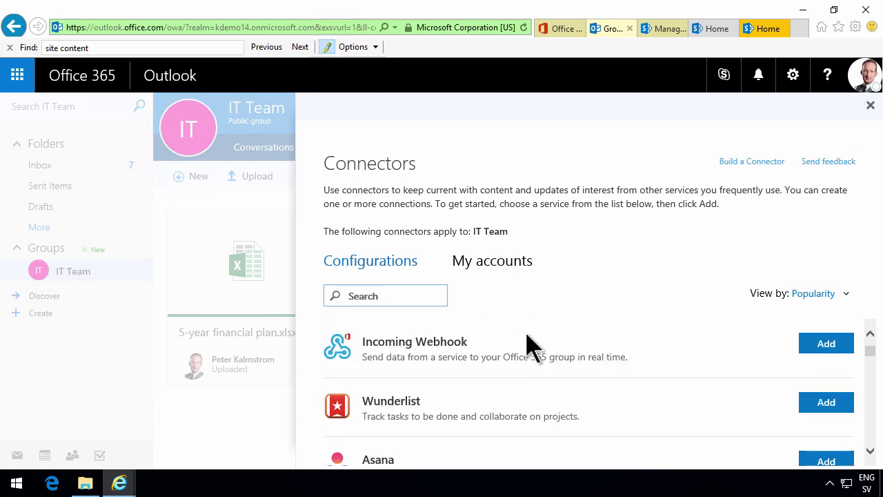
{"action": "scroll", "coordinate": [527, 336], "scroll_direction": "down", "scroll_amount": 1}
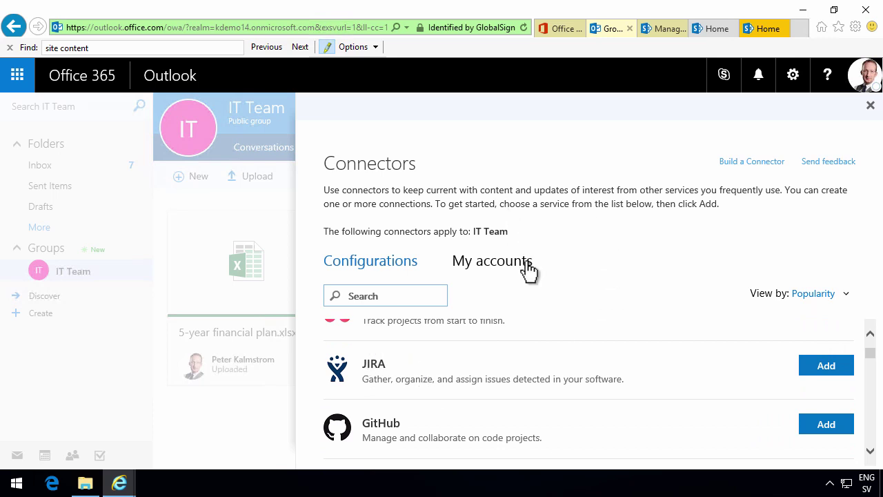
{"action": "scroll", "coordinate": [514, 387], "scroll_direction": "down", "scroll_amount": 3}
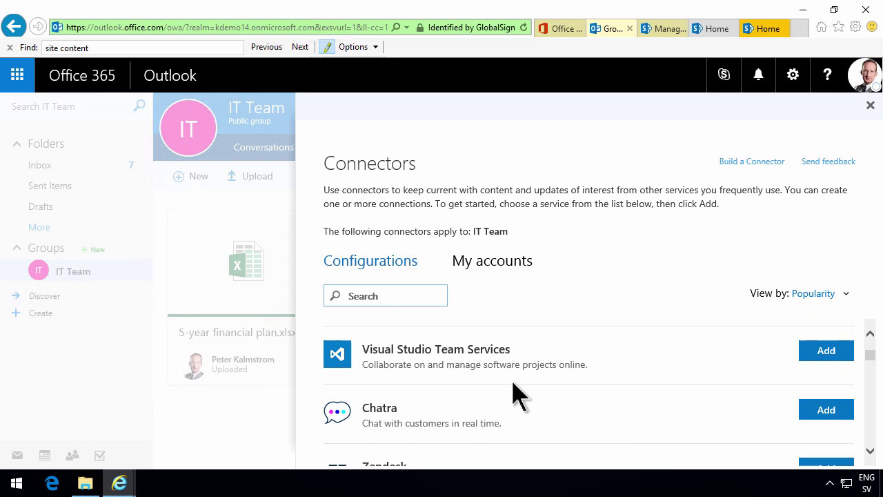
{"action": "scroll", "coordinate": [519, 397], "scroll_direction": "down", "scroll_amount": 2}
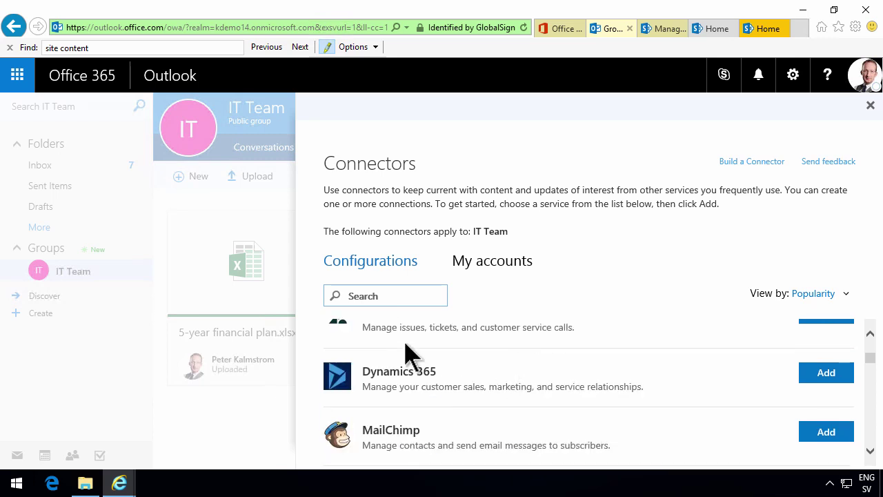
{"action": "scroll", "coordinate": [467, 389], "scroll_direction": "down", "scroll_amount": 2}
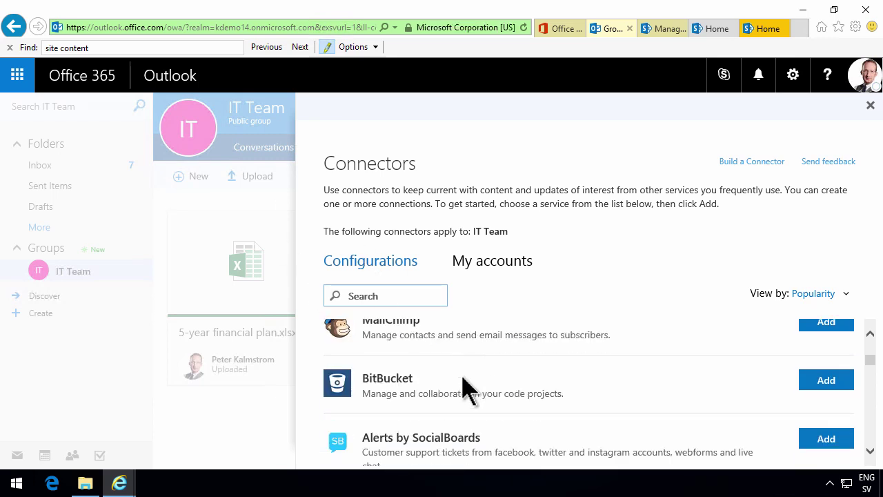
{"action": "scroll", "coordinate": [468, 388], "scroll_direction": "down", "scroll_amount": 5}
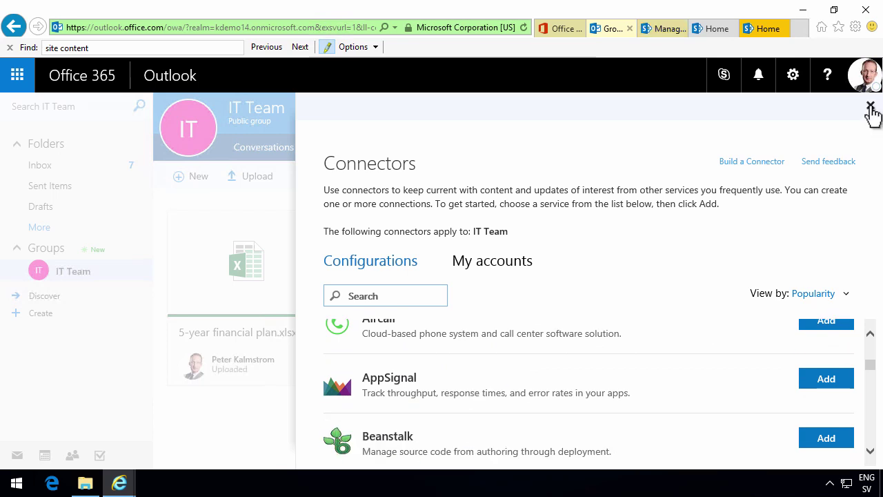
{"action": "left_click", "coordinate": [871, 108]}
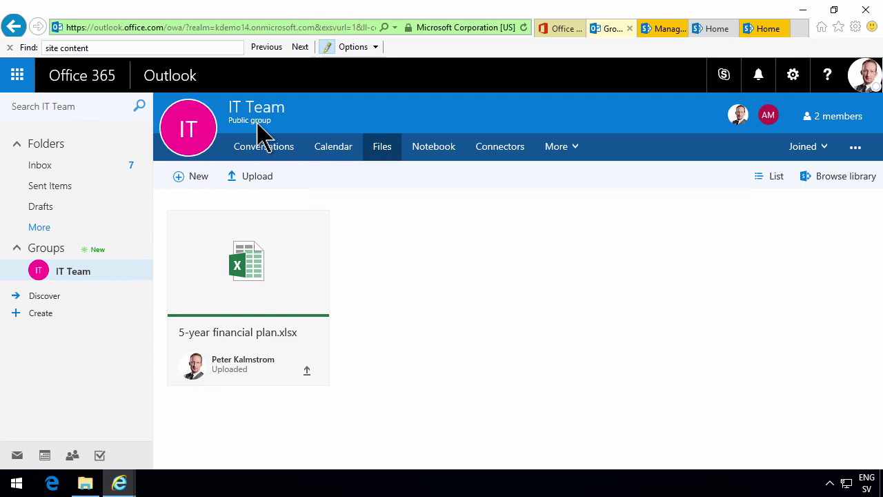
- On the IT Team SharePoint site, open Documents and its gear settings menu
{"action": "left_click", "coordinate": [762, 29]}
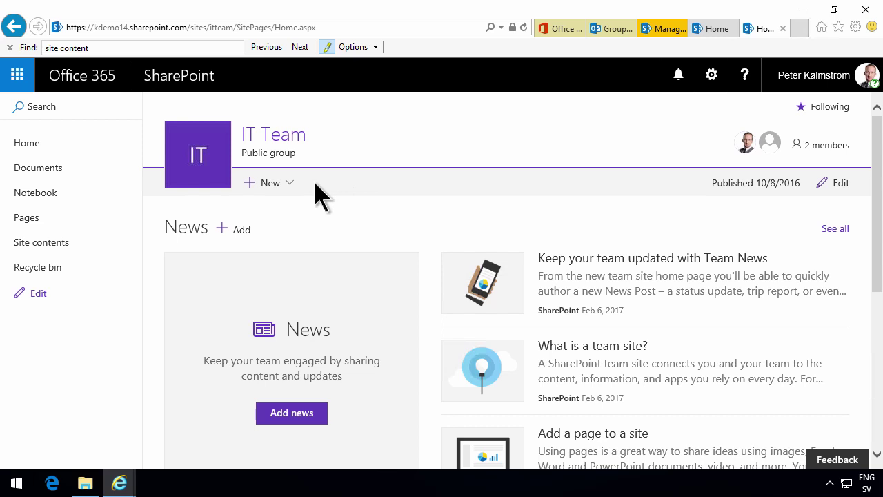
{"action": "left_click", "coordinate": [40, 169]}
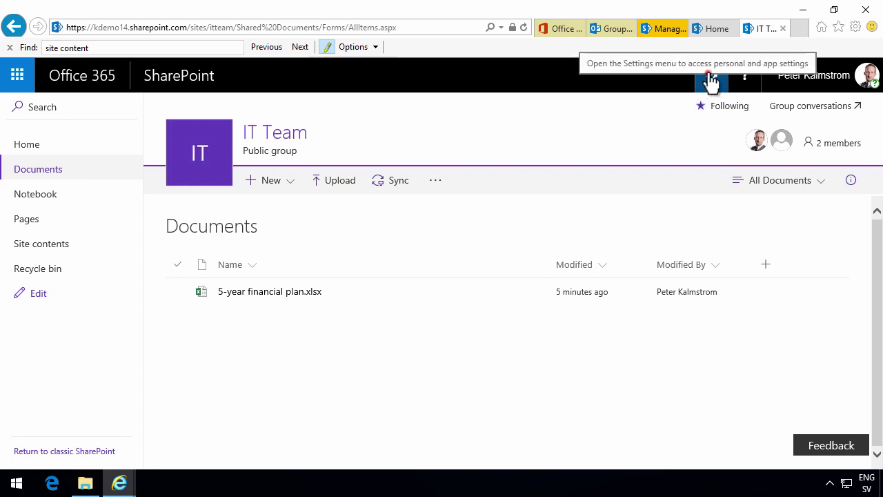
{"action": "left_click", "coordinate": [711, 76]}
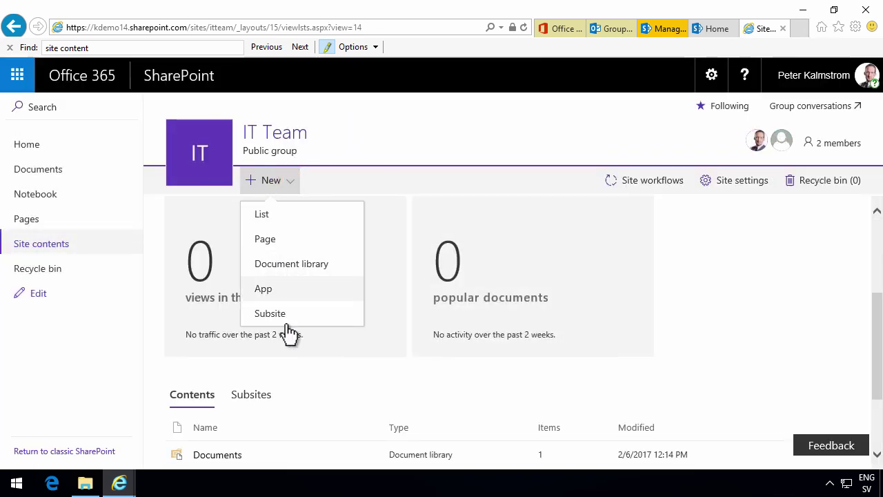
- Scroll through the Your Apps tiles, then go back to Site contents
{"action": "scroll", "coordinate": [731, 317], "scroll_direction": "down", "scroll_amount": 2}
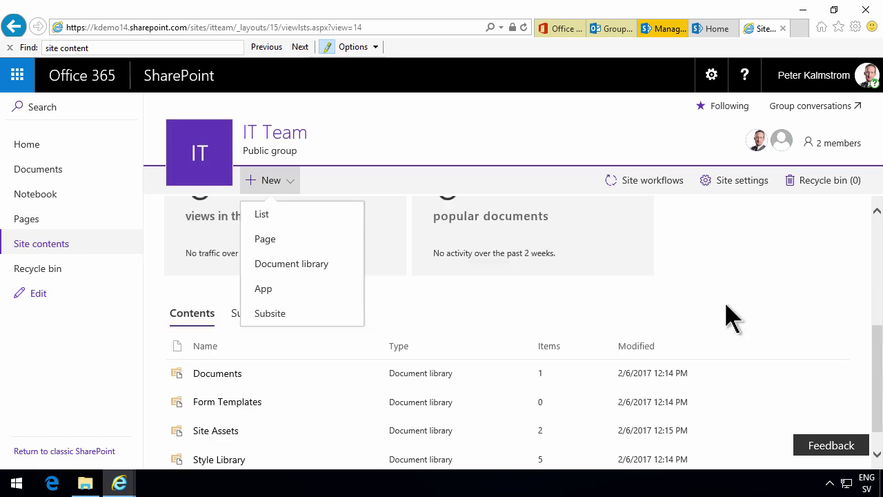
{"action": "scroll", "coordinate": [731, 318], "scroll_direction": "up", "scroll_amount": 3}
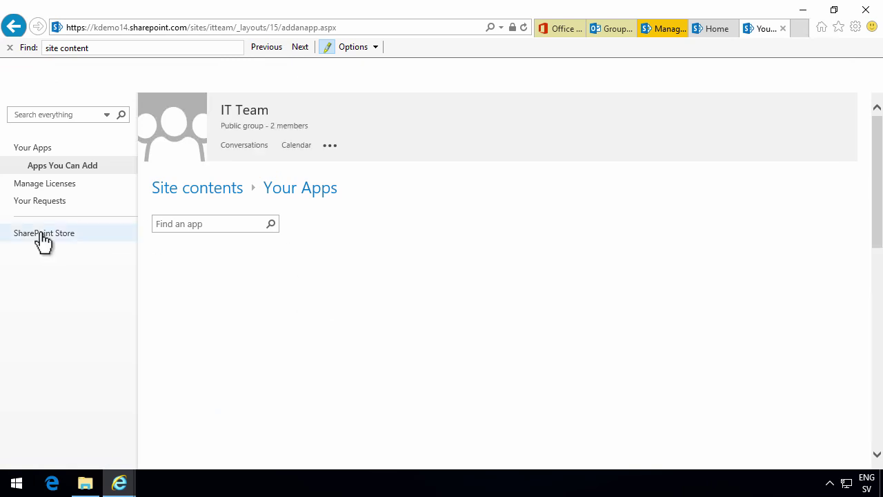
{"action": "scroll", "coordinate": [666, 303], "scroll_direction": "down", "scroll_amount": 3}
{"action": "scroll", "coordinate": [666, 304], "scroll_direction": "down", "scroll_amount": 2}
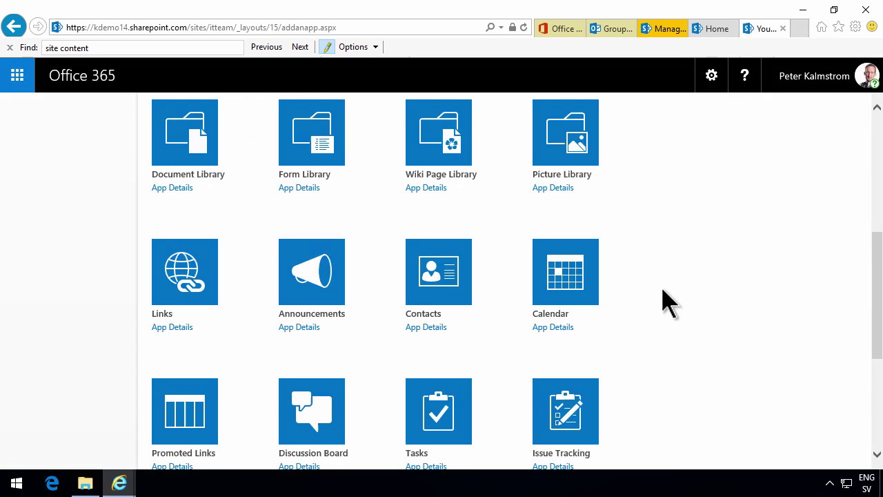
{"action": "scroll", "coordinate": [665, 302], "scroll_direction": "up", "scroll_amount": 5}
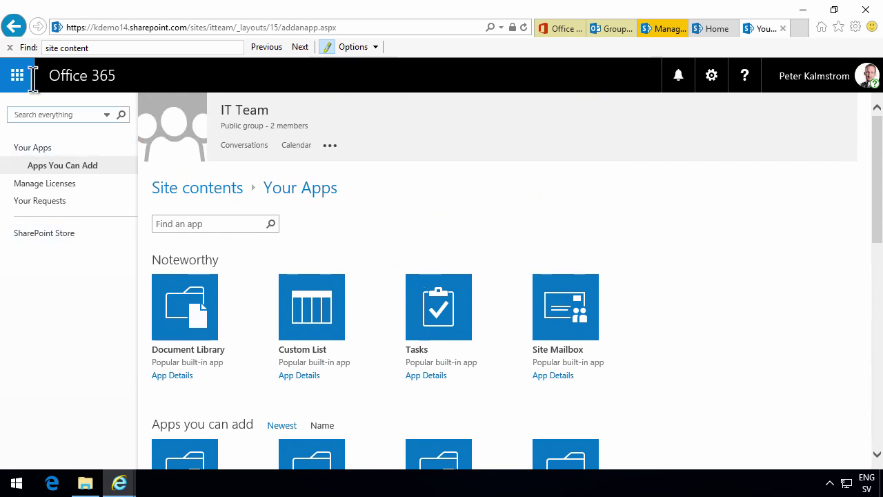
{"action": "left_click", "coordinate": [11, 25]}
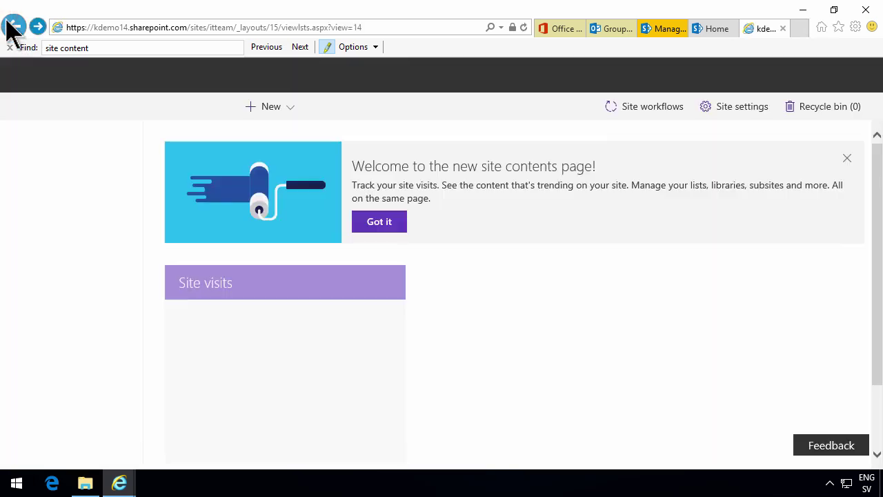
{"action": "scroll", "coordinate": [370, 241], "scroll_direction": "down", "scroll_amount": 3}
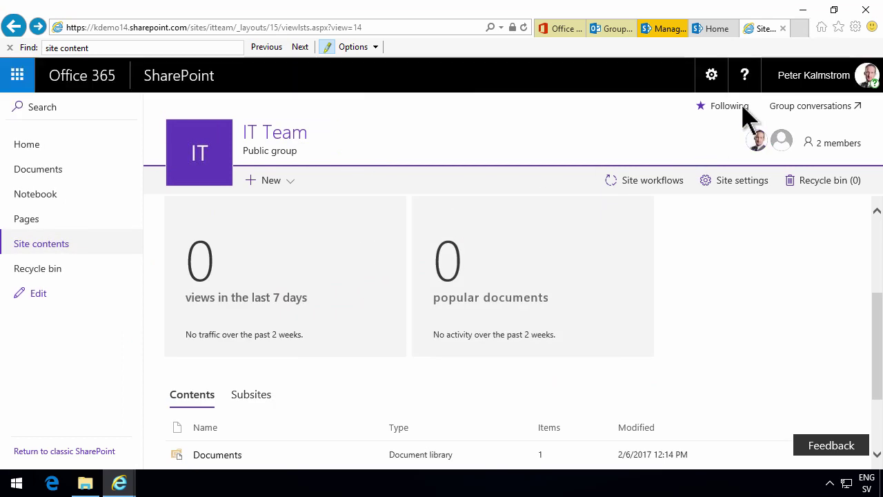
- Scroll through the IT Team site's classic Site Settings page, then switch to the SharePoint admin center tab
{"action": "left_click", "coordinate": [718, 79]}
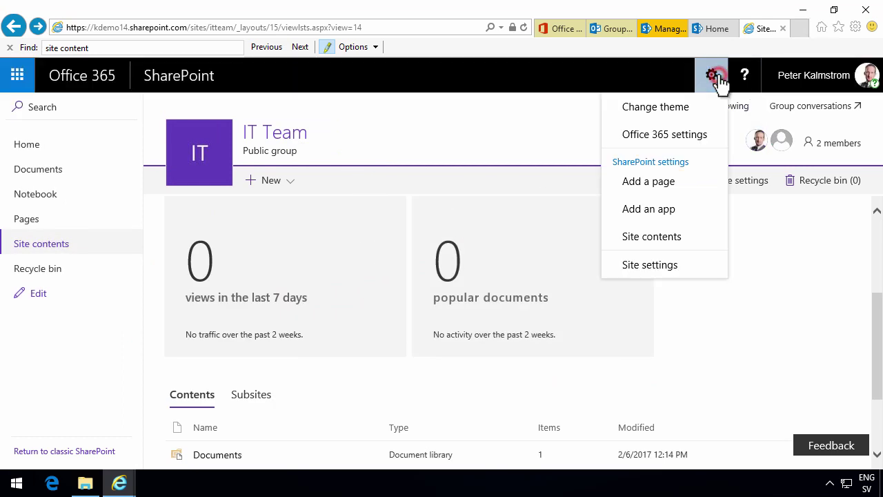
{"action": "left_click", "coordinate": [666, 266]}
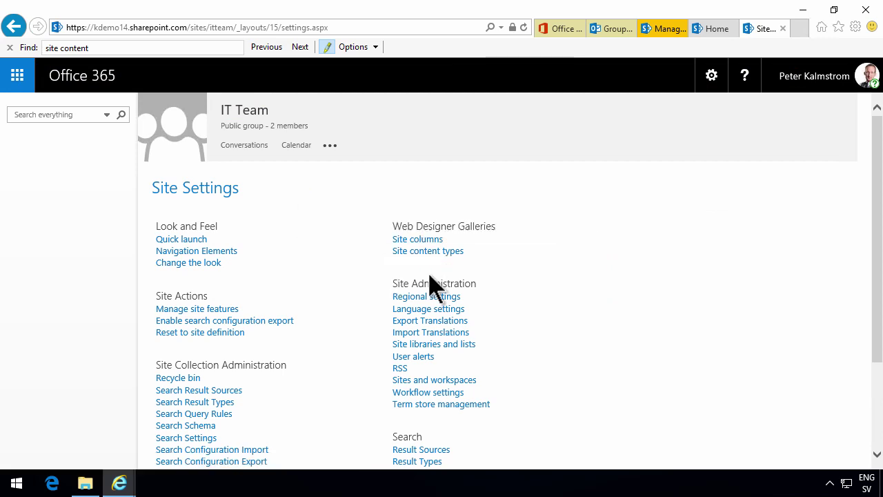
{"action": "scroll", "coordinate": [456, 359], "scroll_direction": "down", "scroll_amount": 2}
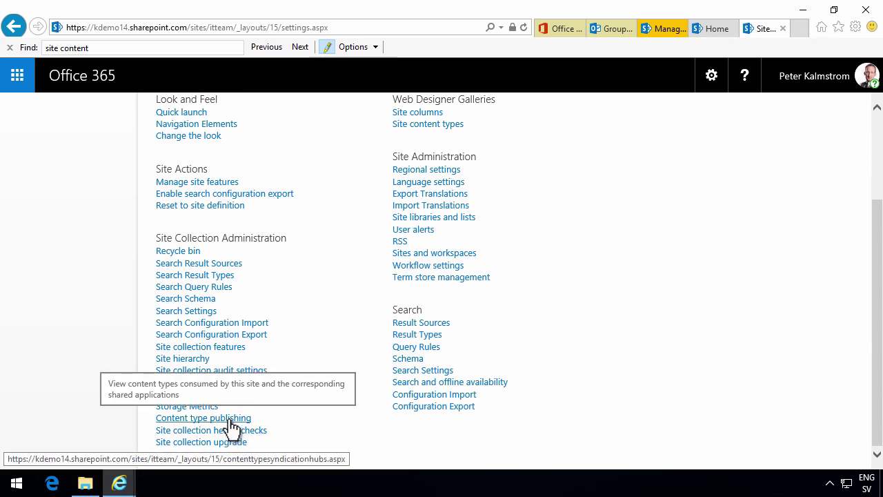
{"action": "scroll", "coordinate": [479, 365], "scroll_direction": "up", "scroll_amount": 3}
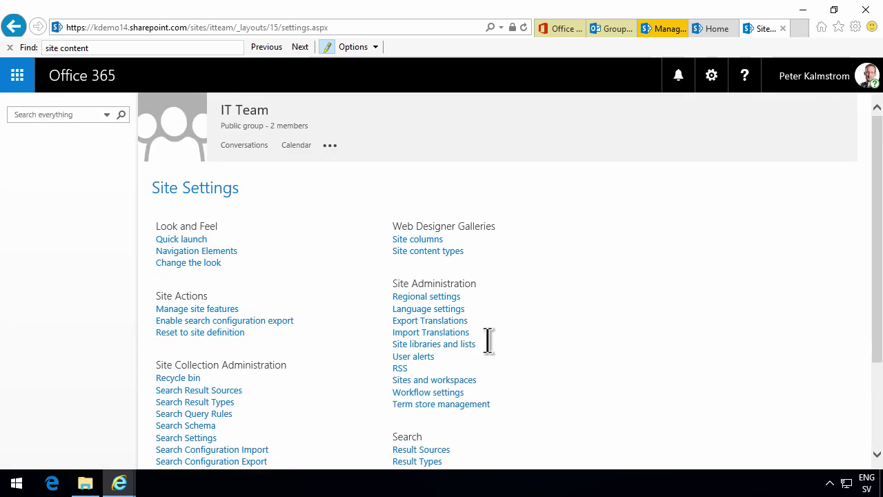
{"action": "left_click", "coordinate": [661, 31]}
- Open the Documents library's settings and scroll through its Advanced settings, cancelling without changes
{"action": "left_click", "coordinate": [711, 30]}
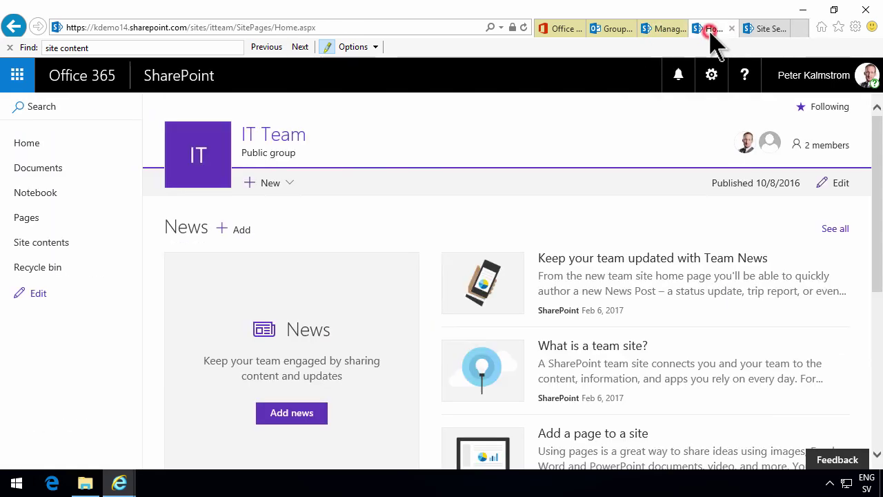
{"action": "left_click", "coordinate": [45, 173]}
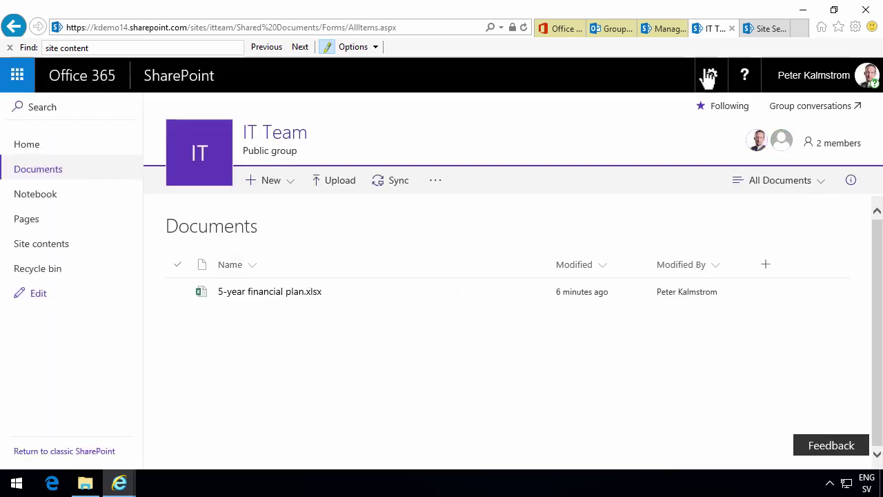
{"action": "left_click", "coordinate": [711, 78]}
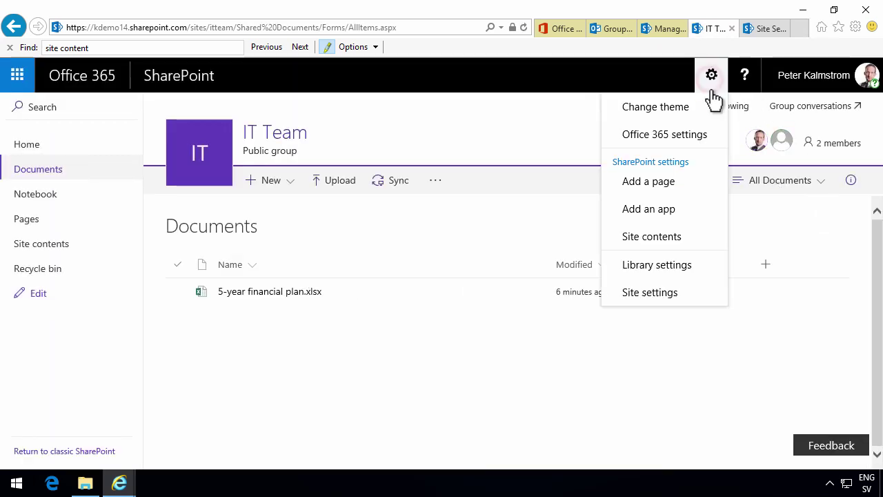
{"action": "left_click", "coordinate": [671, 274]}
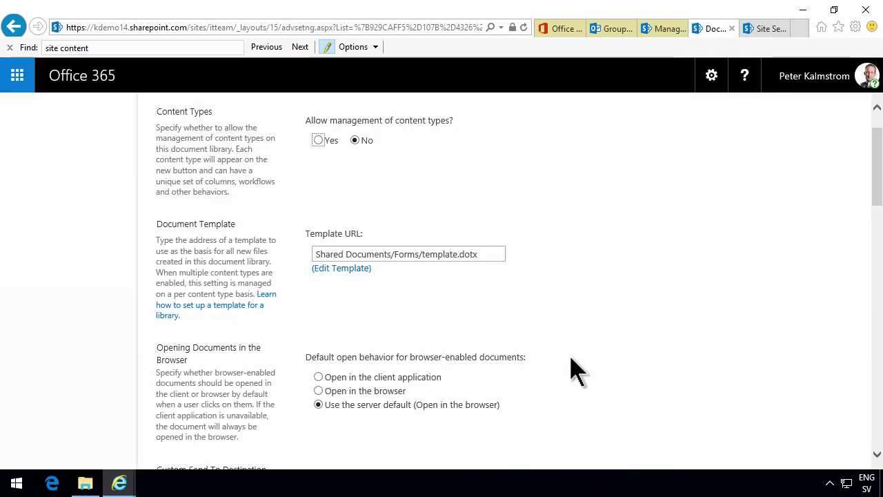
{"action": "scroll", "coordinate": [435, 357], "scroll_direction": "down", "scroll_amount": 3}
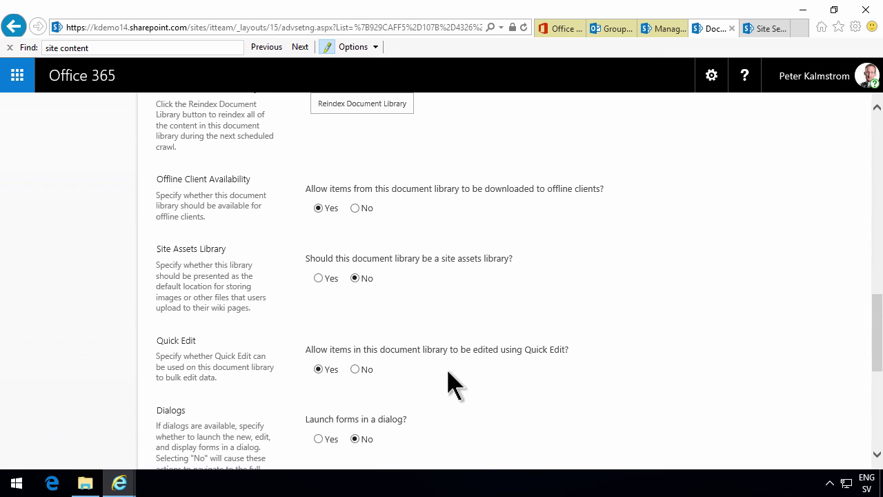
{"action": "scroll", "coordinate": [452, 386], "scroll_direction": "down", "scroll_amount": 5}
{"action": "left_click", "coordinate": [525, 443]}
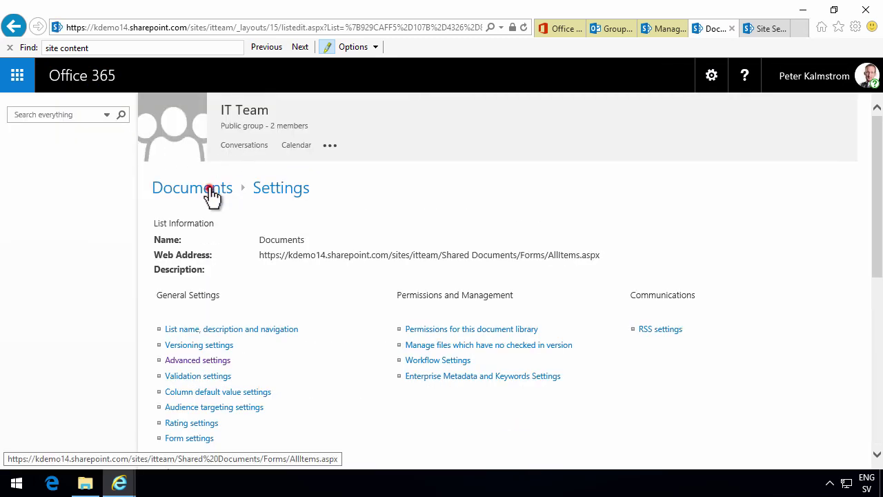
- Go back to the Documents library and scroll through the IT Team Site Settings page
{"action": "left_click", "coordinate": [210, 193]}
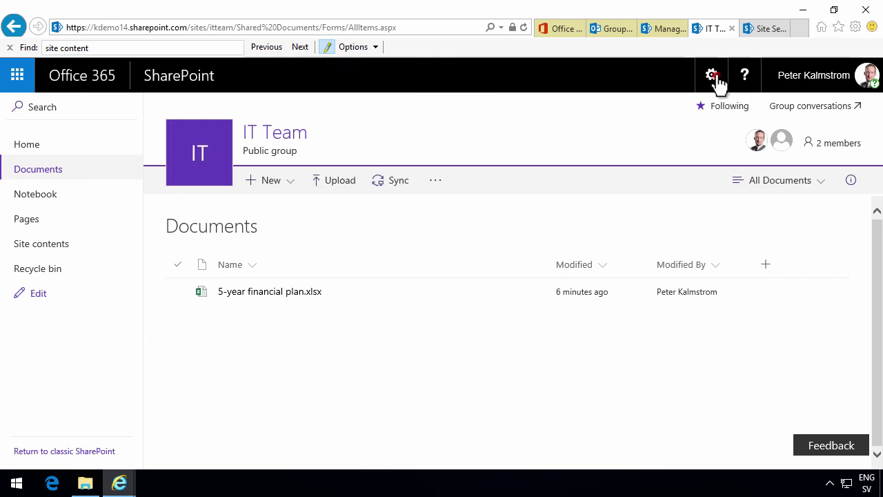
{"action": "left_click", "coordinate": [713, 76]}
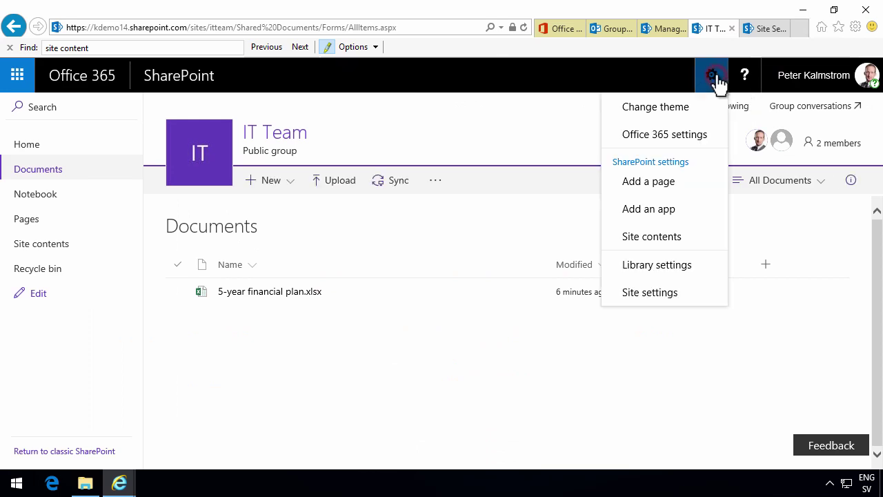
{"action": "left_click", "coordinate": [662, 294]}
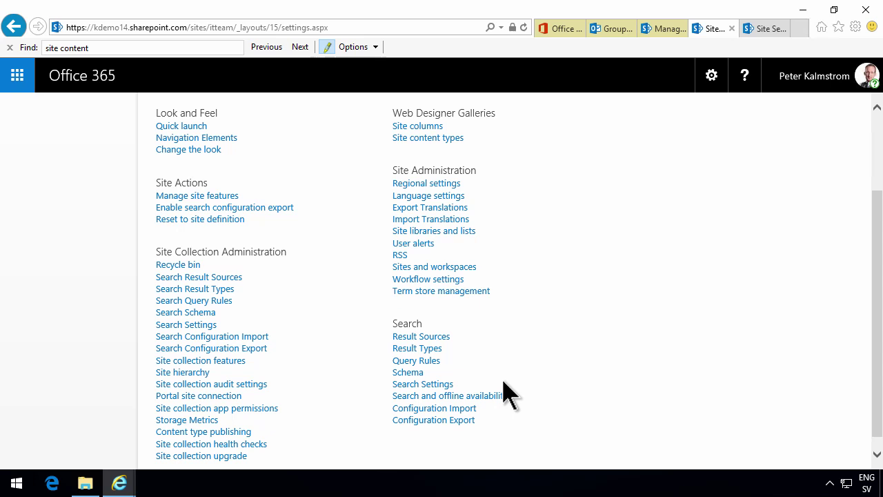
{"action": "scroll", "coordinate": [510, 395], "scroll_direction": "down", "scroll_amount": 1}
{"action": "scroll", "coordinate": [509, 395], "scroll_direction": "up", "scroll_amount": 3}
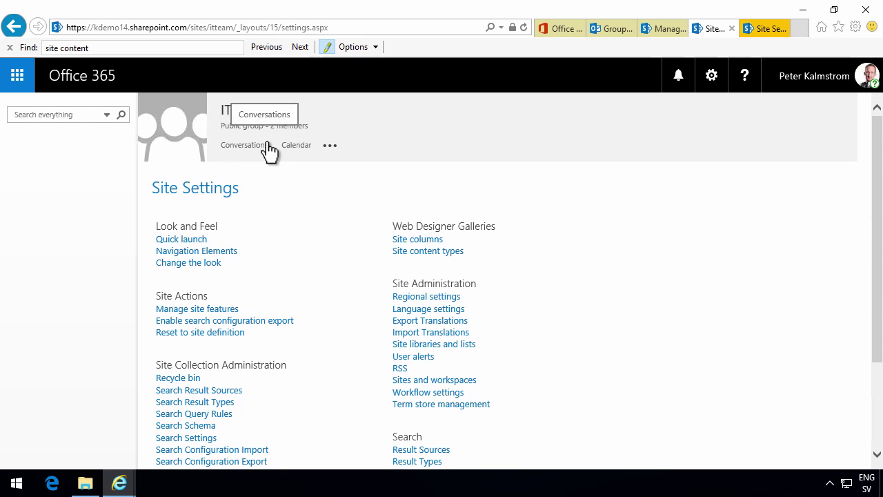
- Return to the IT Team group in Outlook and check the More sections, Planner and Site, without opening either
{"action": "left_click", "coordinate": [614, 29]}
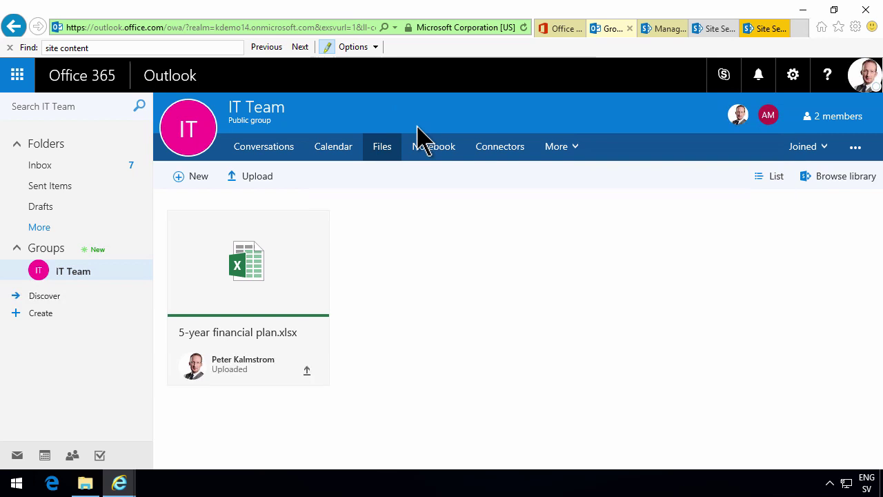
{"action": "left_click", "coordinate": [580, 156]}
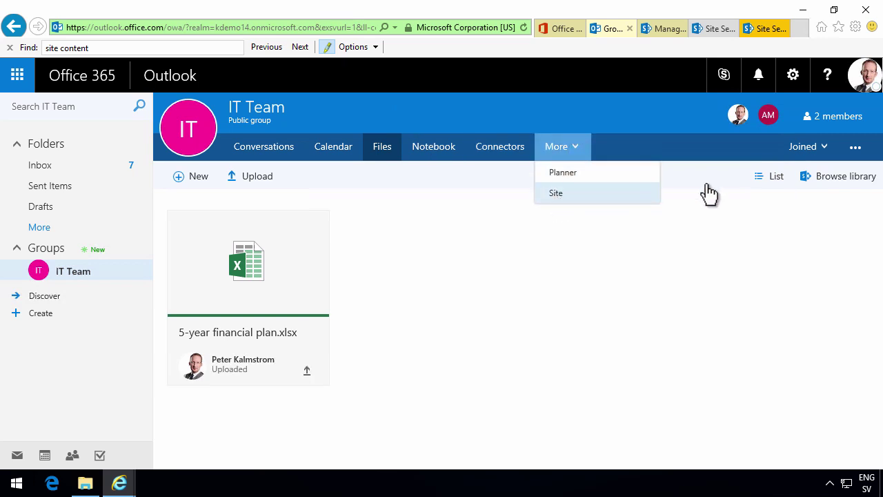
{"action": "left_click", "coordinate": [543, 250]}
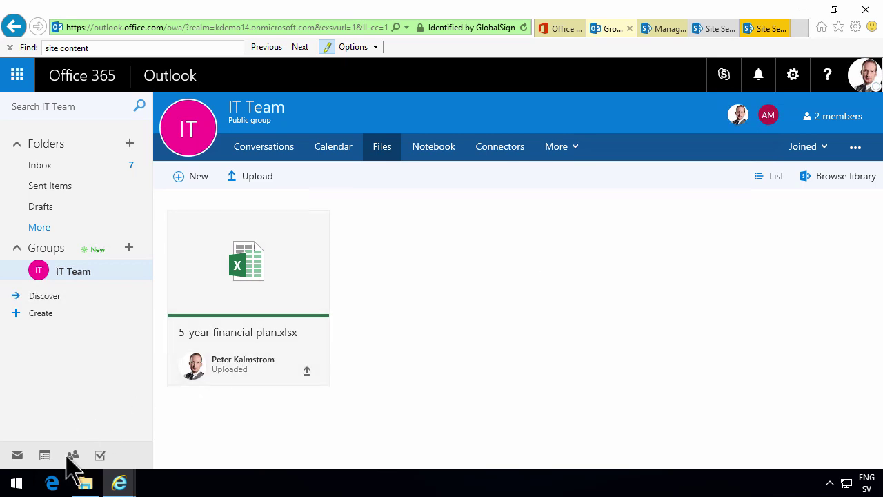
- Launch Outlook 2016 by searching Start for 'out' and read the New CRM System message
{"action": "left_click", "coordinate": [16, 483]}
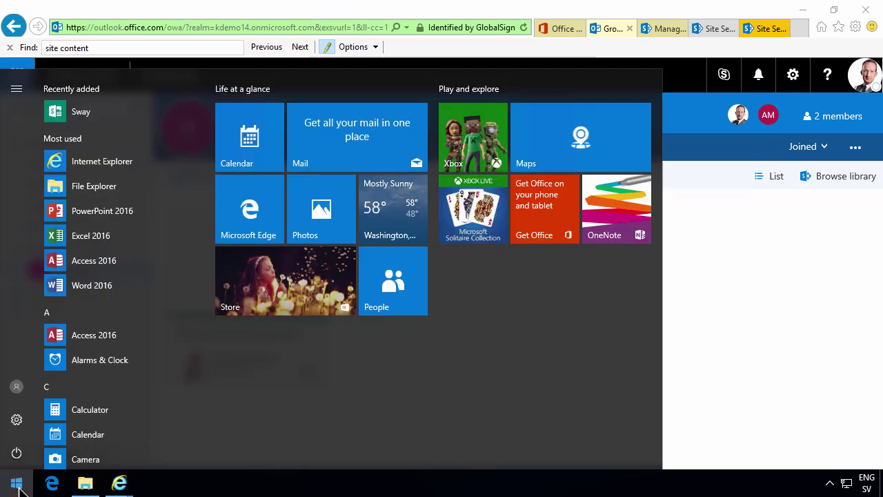
{"action": "type", "text": "out"}
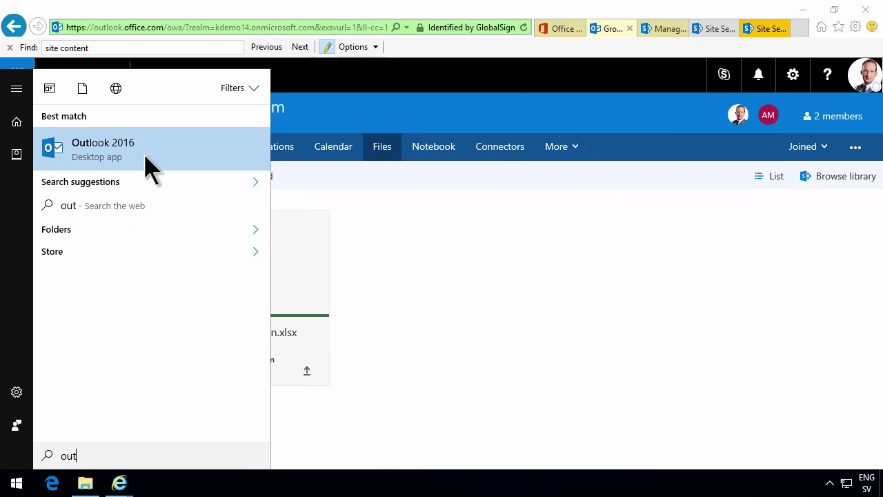
{"action": "left_click", "coordinate": [143, 158]}
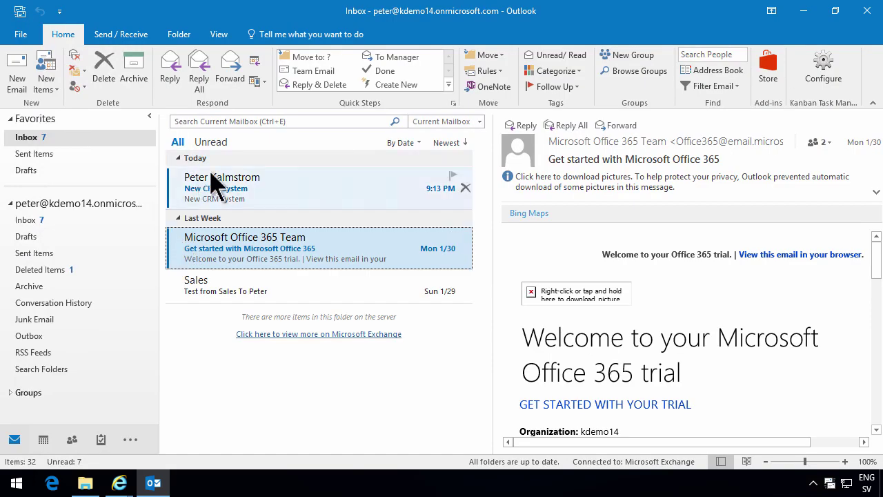
{"action": "left_click", "coordinate": [331, 180]}
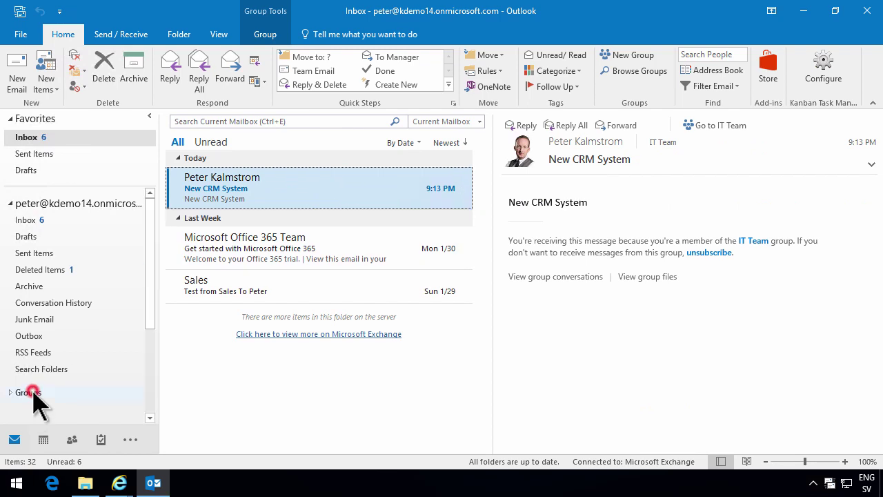
- Open the IT Team group's conversations and dismiss all its overdue reminders
{"action": "left_click_drag", "start_coordinate": [151, 306], "coordinate": [128, 385]}
{"action": "left_click", "coordinate": [11, 263]}
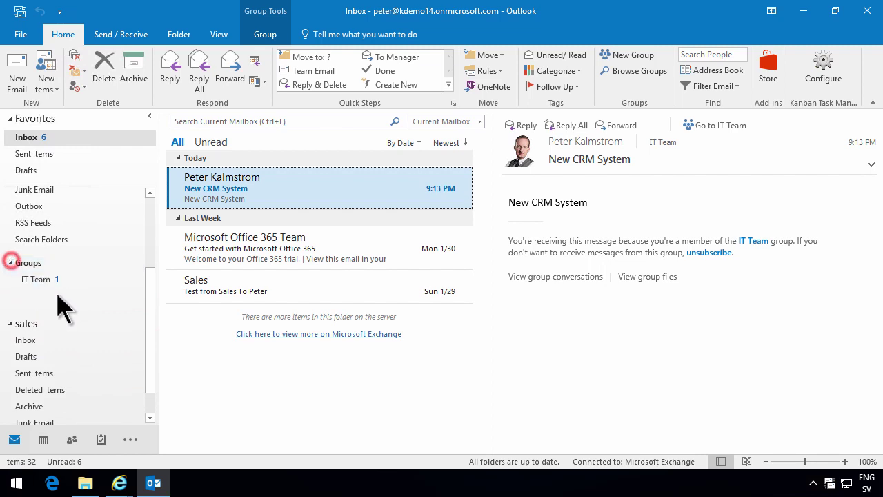
{"action": "left_click", "coordinate": [45, 279]}
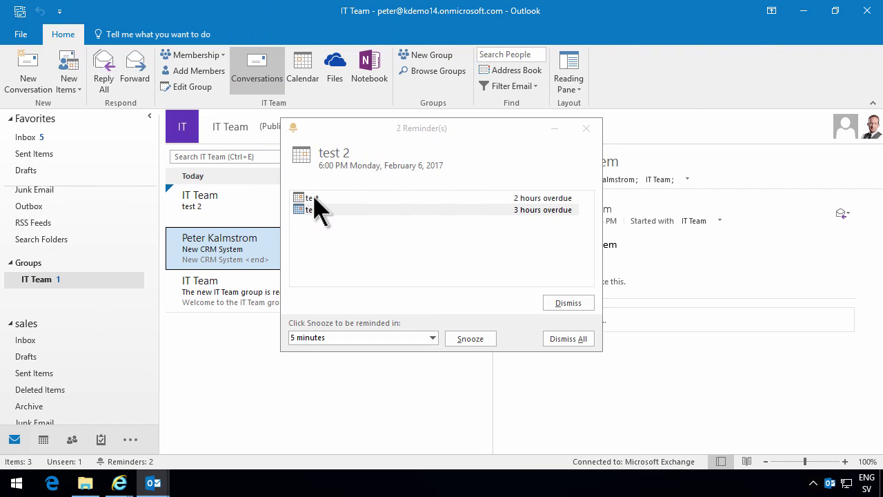
{"action": "left_click", "coordinate": [576, 339]}
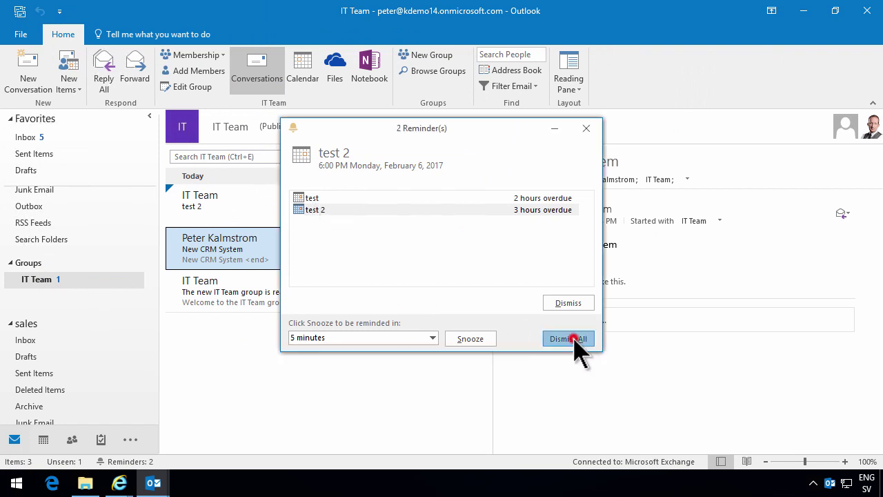
{"action": "left_click", "coordinate": [409, 269]}
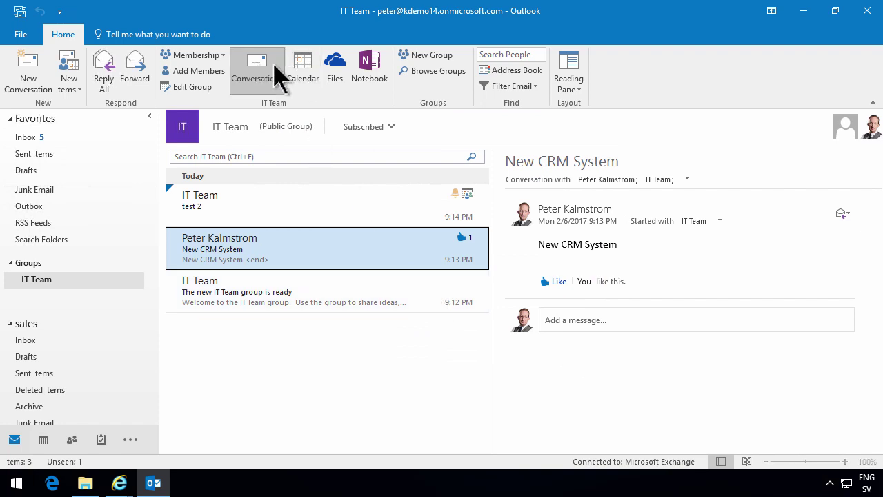
- Open the IT Team group's files, then close the Edge window that opened
{"action": "left_click", "coordinate": [343, 77]}
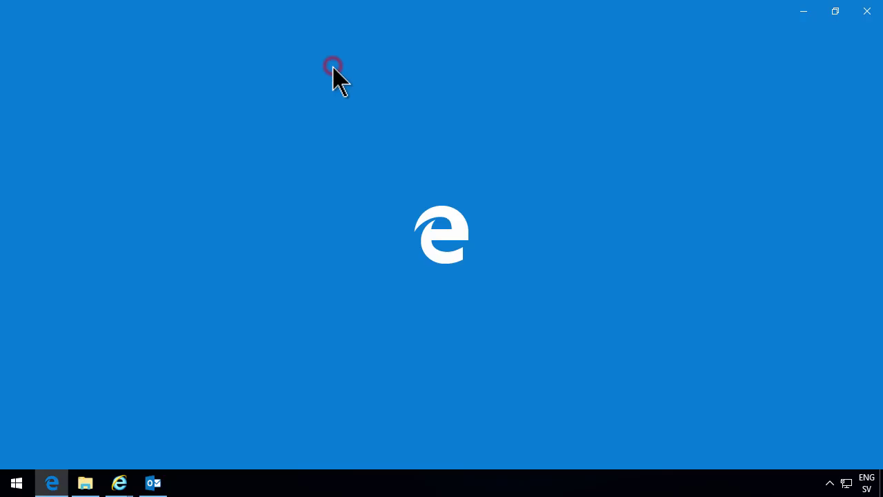
{"action": "left_click", "coordinate": [864, 12]}
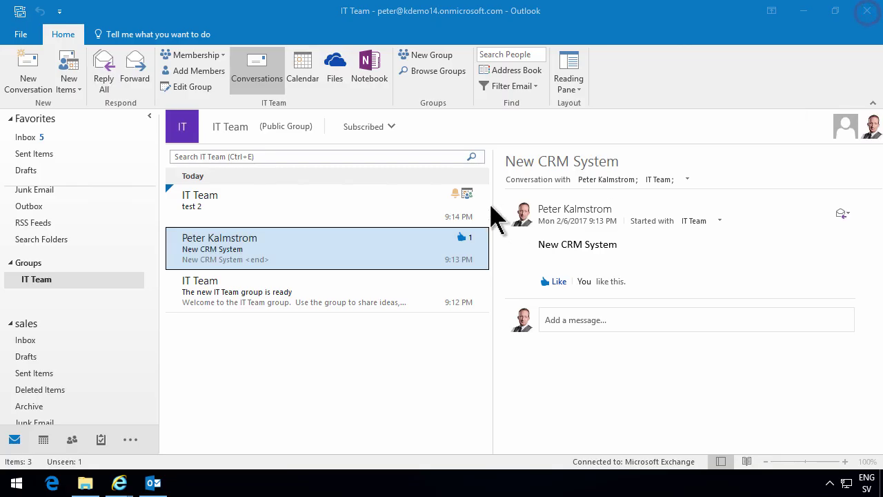
{"action": "left_click", "coordinate": [426, 57]}
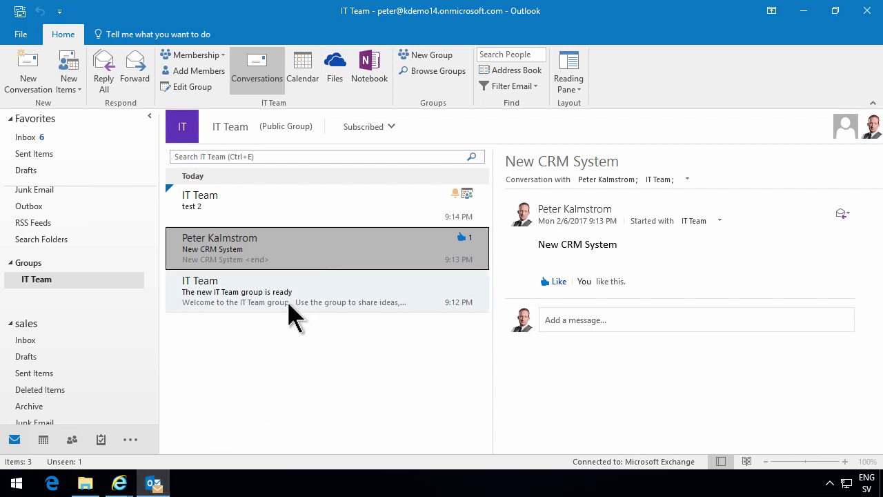
- Search Bing for 'outlook groups' in a new Internet Explorer tab and open the App Store result
{"action": "mouse_move", "coordinate": [120, 485]}
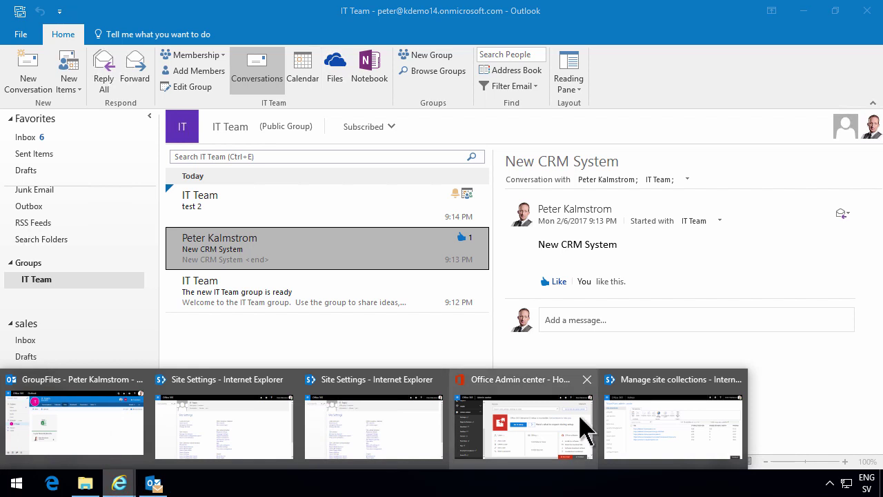
{"action": "left_click", "coordinate": [673, 425]}
{"action": "left_click", "coordinate": [799, 28]}
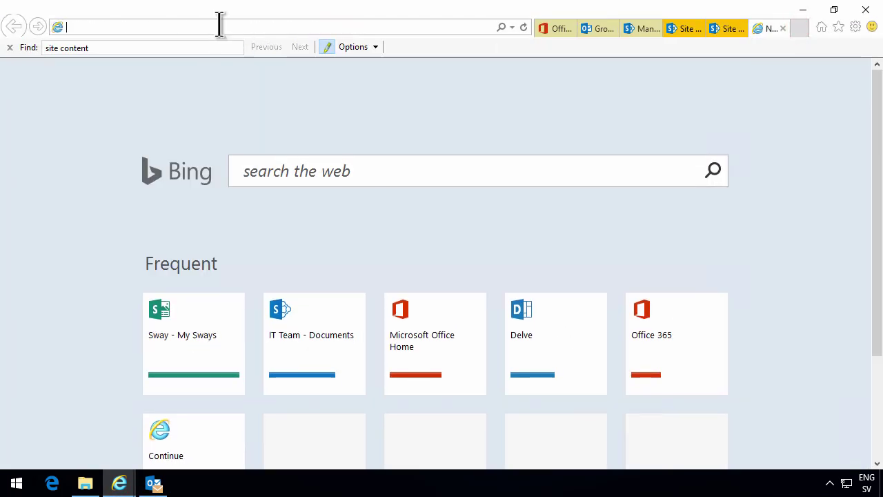
{"action": "type", "text": "outlook gro"}
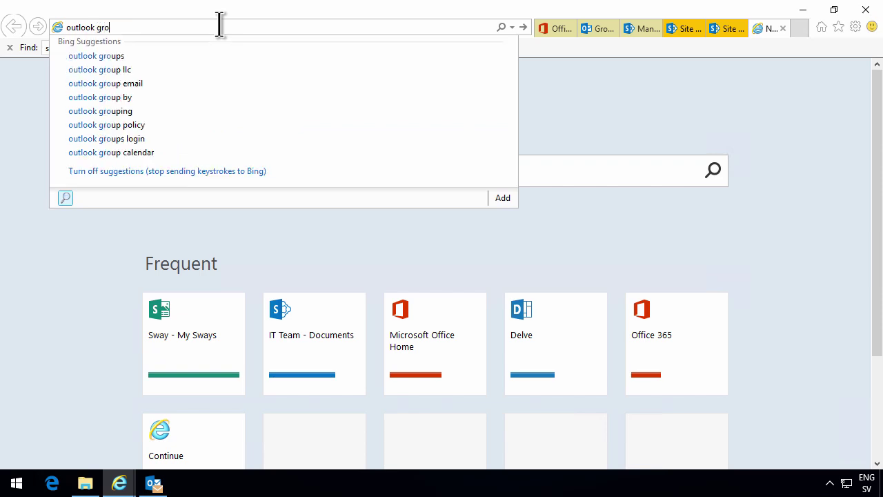
{"action": "type", "text": "ups"}
{"action": "key", "text": "Return"}
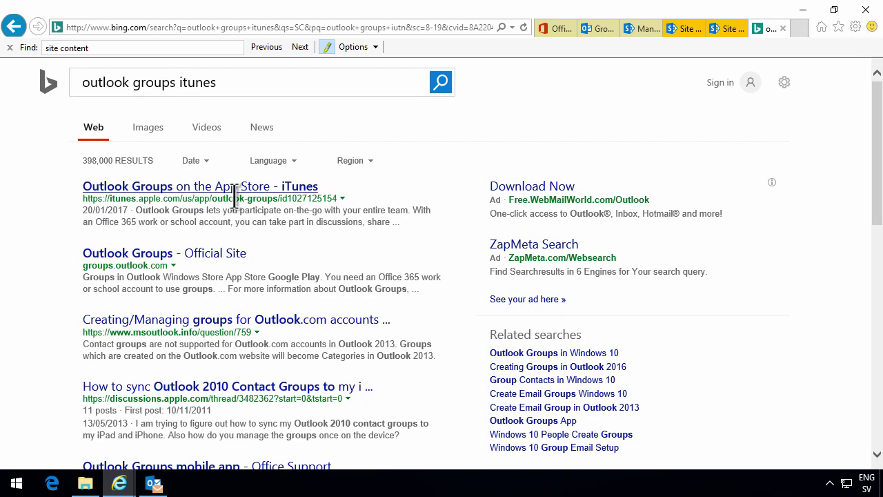
{"action": "left_click", "coordinate": [207, 185]}
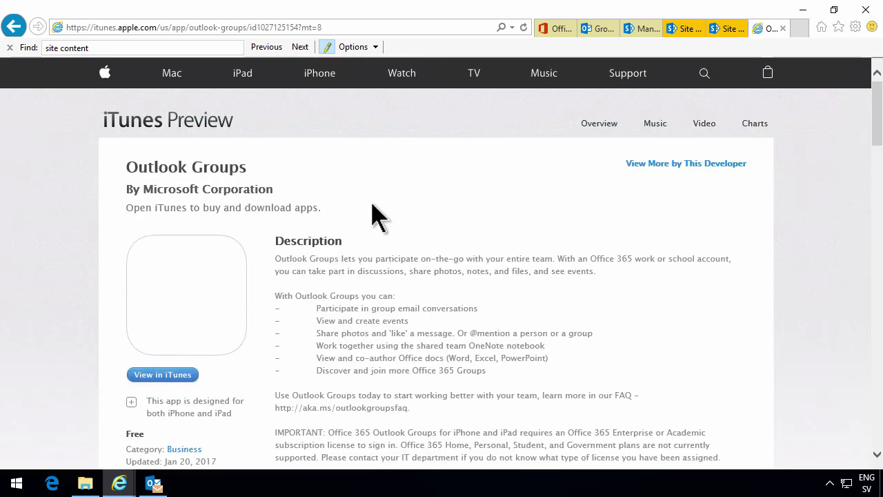
- Refine the search to 'outlook groups play store' and open the Google Play page
{"action": "left_click", "coordinate": [13, 26]}
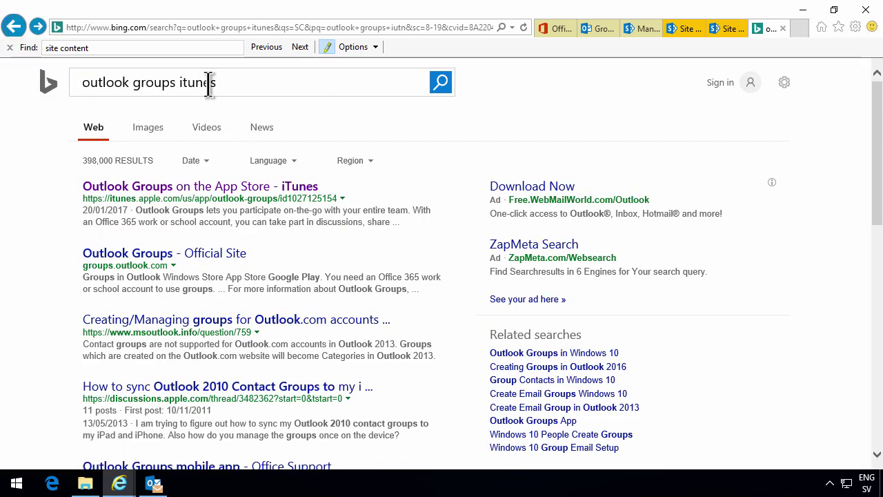
{"action": "double_click", "coordinate": [206, 84]}
{"action": "type", "text": "p"}
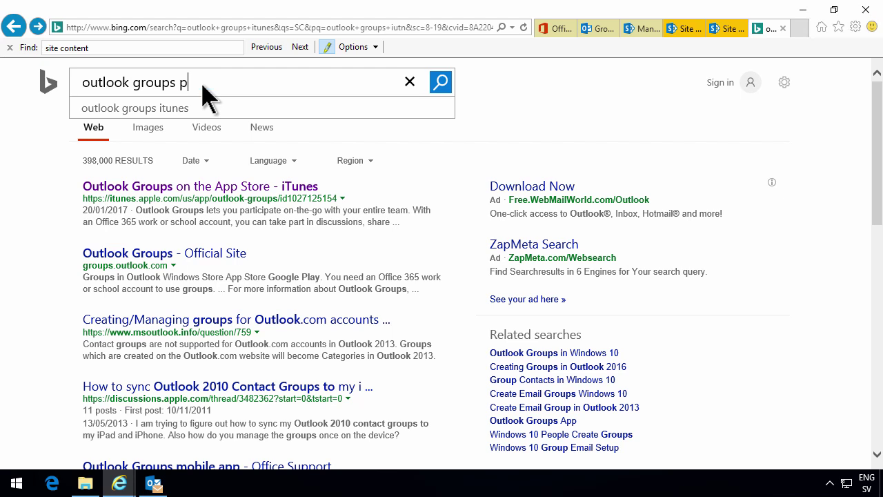
{"action": "type", "text": "lay store"}
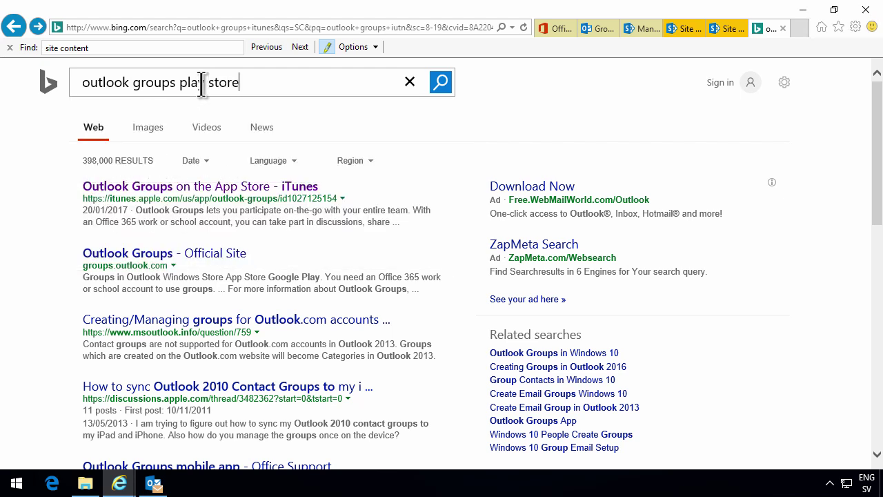
{"action": "key", "text": "Return"}
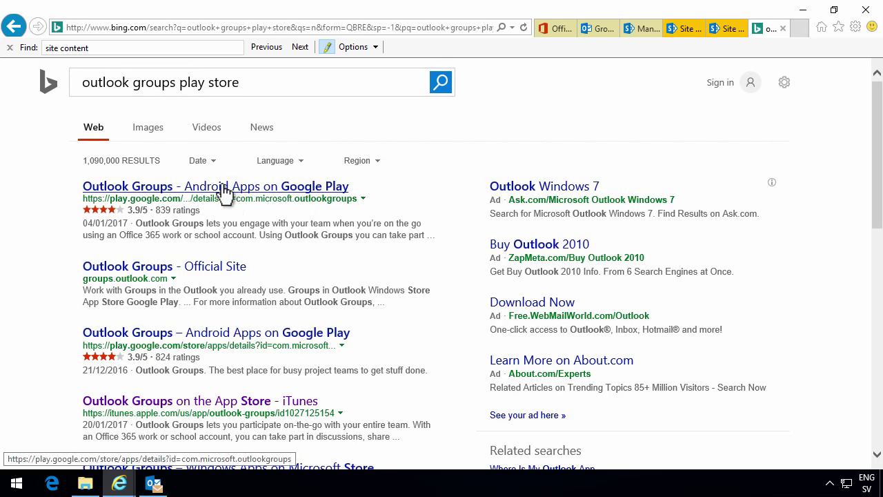
{"action": "left_click", "coordinate": [223, 188]}
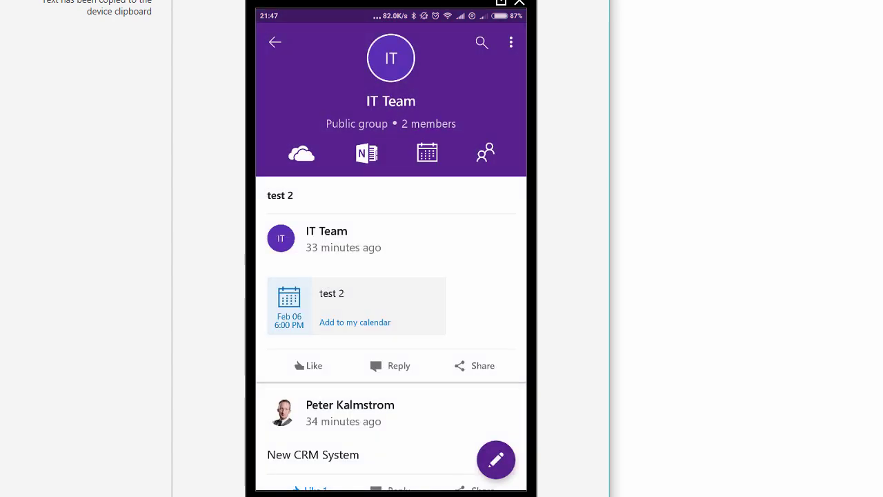
- Comment 'Sure' on the New CRM System post, then go back and open the IT Team files
{"action": "scroll", "coordinate": [375, 332], "scroll_direction": "down", "scroll_amount": 1}
{"action": "scroll", "coordinate": [374, 332], "scroll_direction": "up", "scroll_amount": 1}
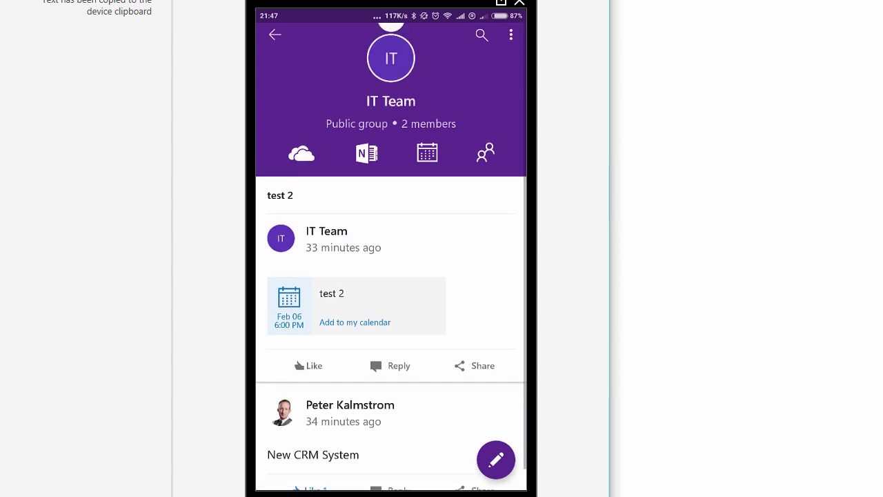
{"action": "scroll", "coordinate": [375, 343], "scroll_direction": "down", "scroll_amount": 1}
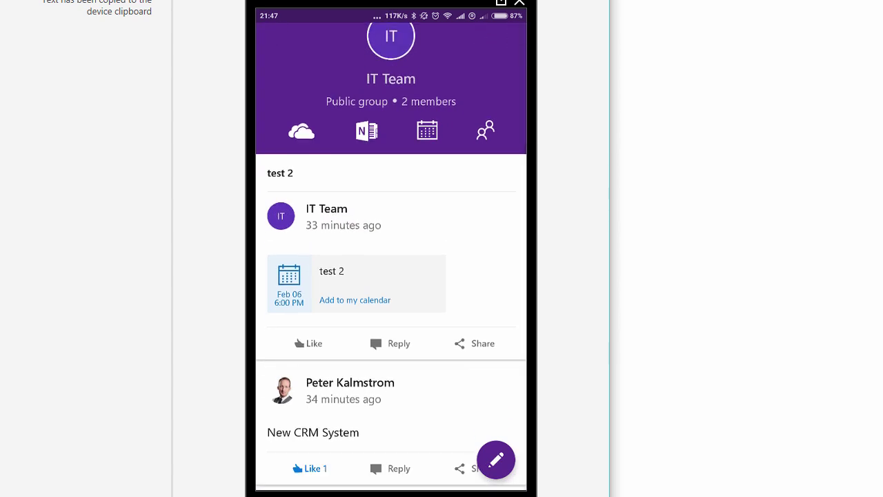
{"action": "scroll", "coordinate": [391, 276], "scroll_direction": "up", "scroll_amount": 1}
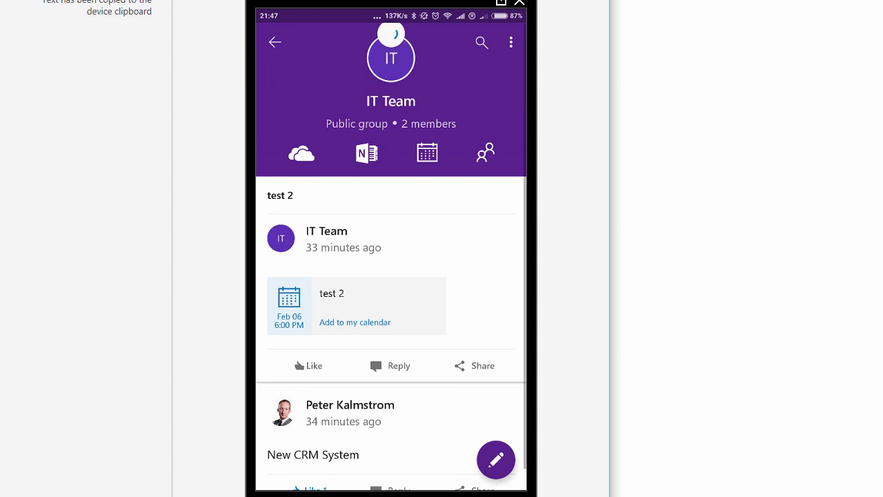
{"action": "scroll", "coordinate": [391, 276], "scroll_direction": "down", "scroll_amount": 1}
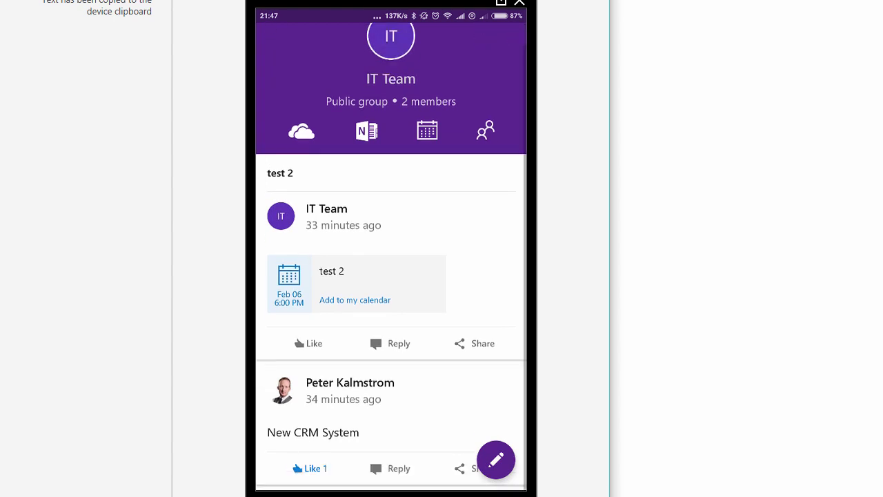
{"action": "left_click", "coordinate": [393, 468]}
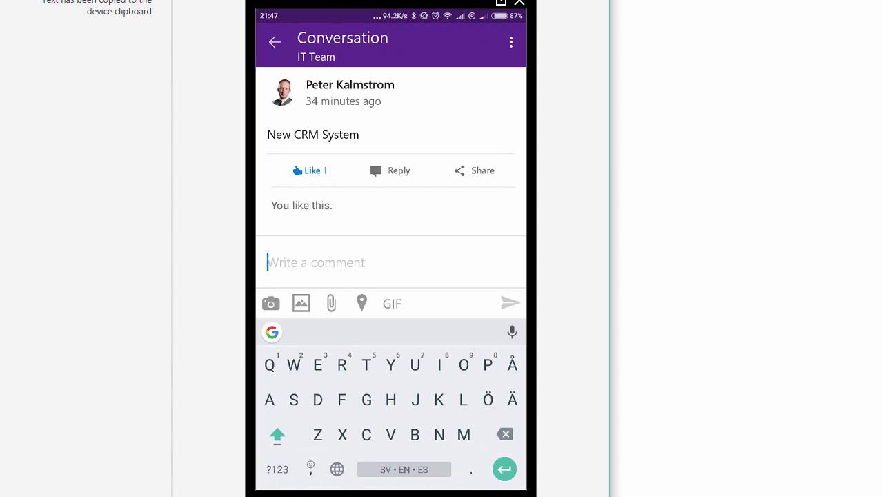
{"action": "type", "text": "Sure"}
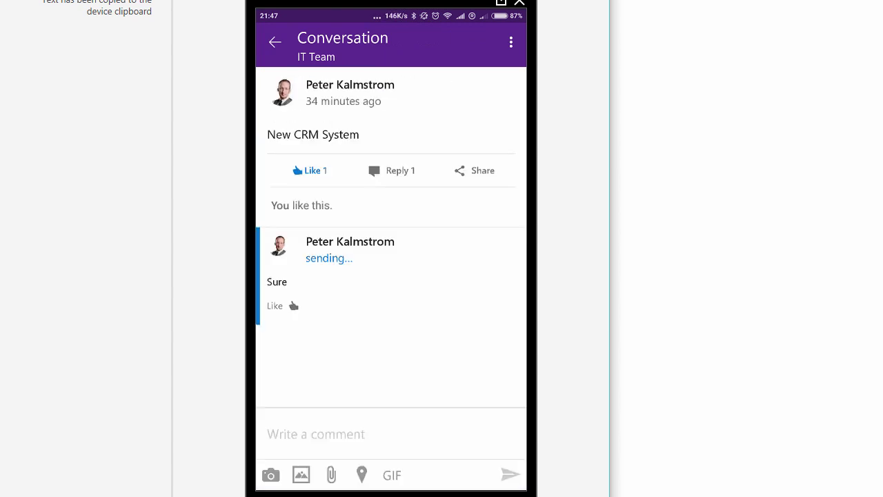
{"action": "key", "text": "Escape"}
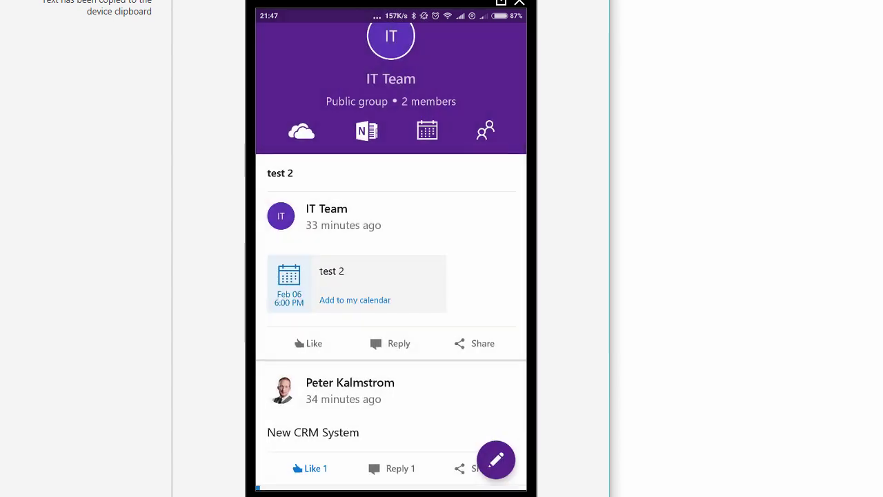
{"action": "left_click", "coordinate": [302, 131]}
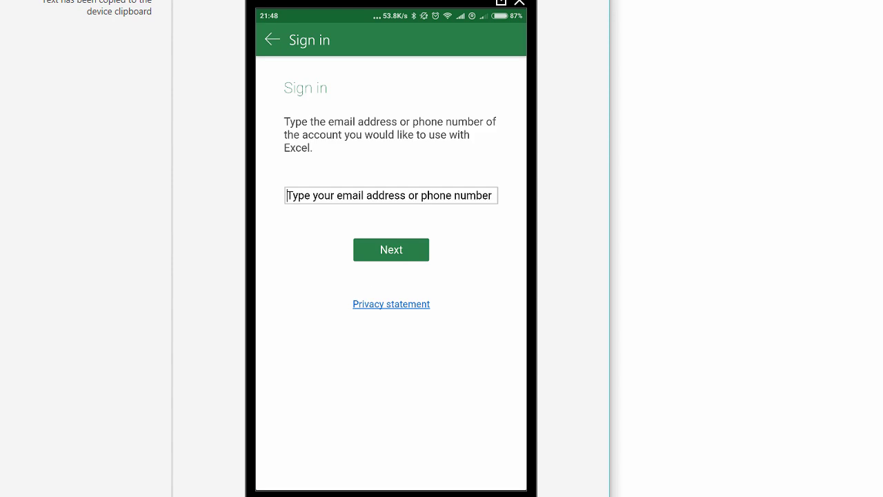
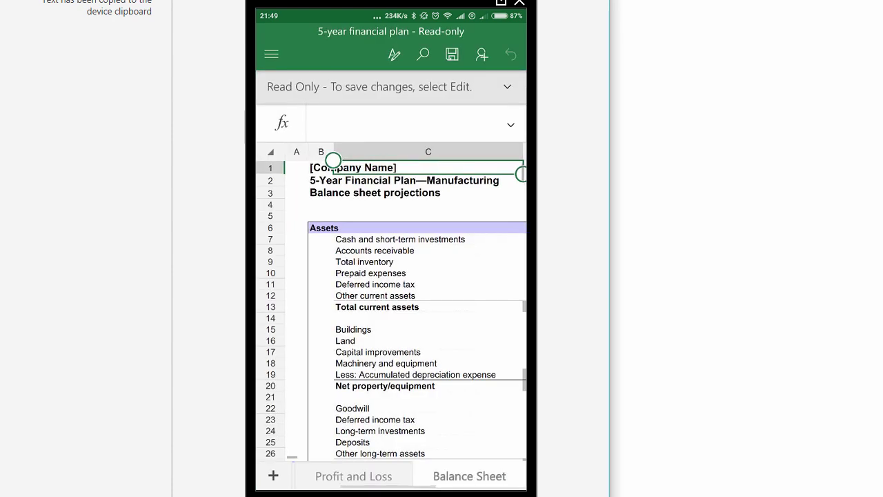
- Sign in to Excel with the account e-mail and switch the workbook into edit mode
{"action": "scroll", "coordinate": [391, 311], "scroll_direction": "down", "scroll_amount": 15}
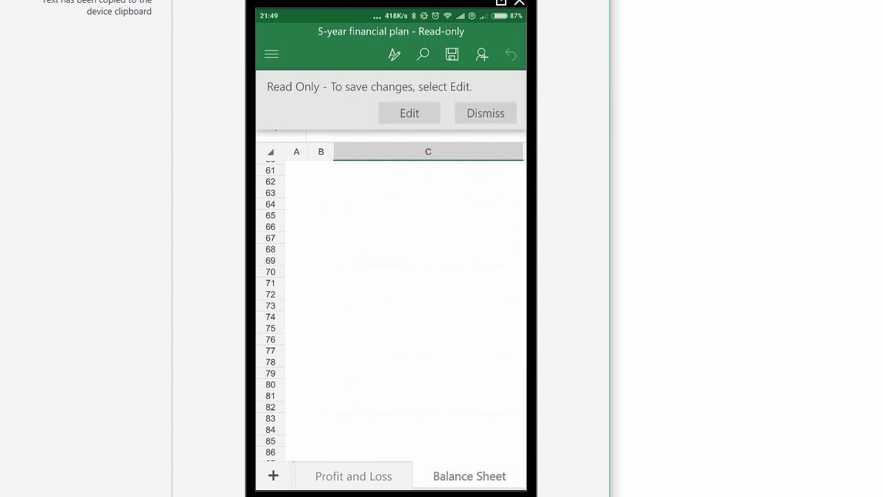
{"action": "left_click", "coordinate": [409, 112]}
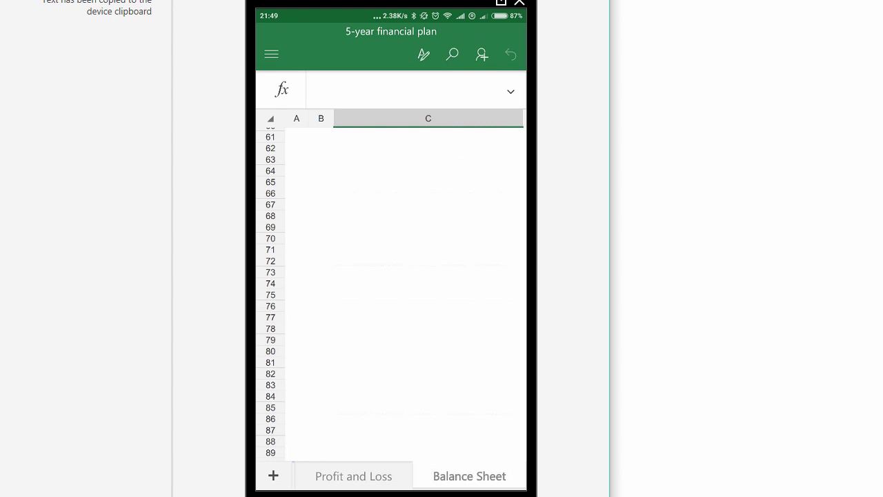
{"action": "scroll", "coordinate": [391, 290], "scroll_direction": "up", "scroll_amount": 15}
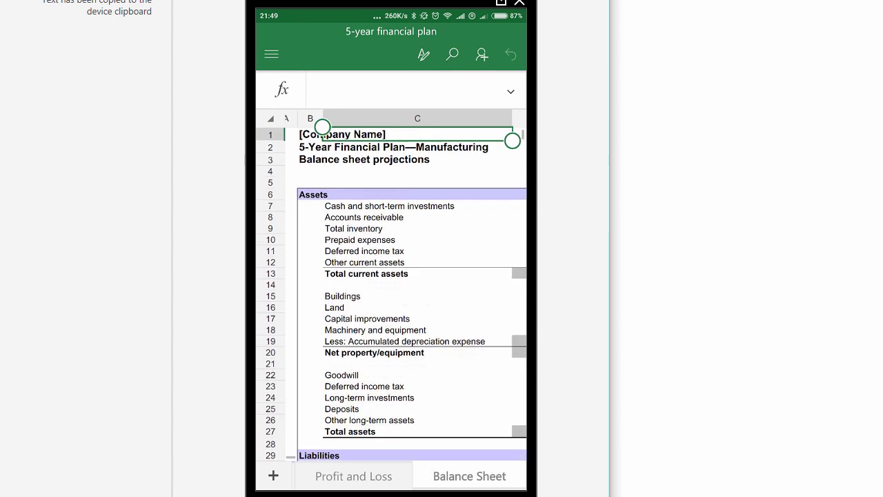
- Enter 'test' in cell C4 of the Balance Sheet
{"action": "left_click", "coordinate": [417, 171]}
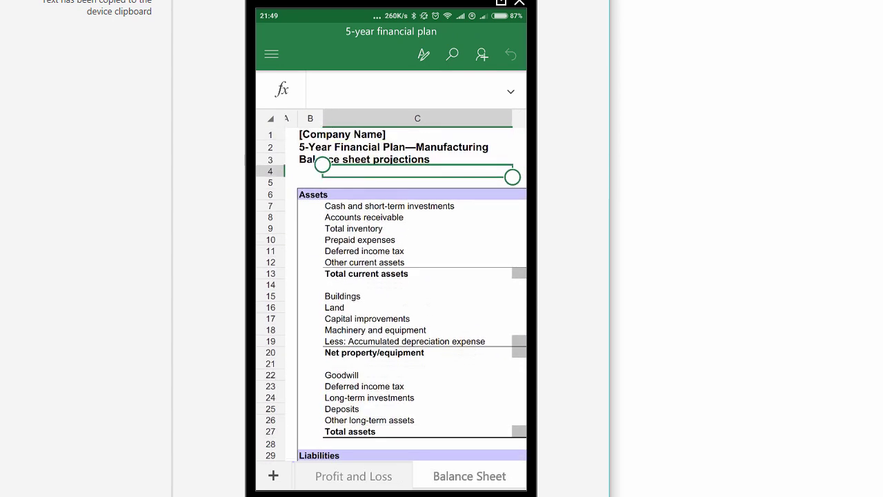
{"action": "double_click", "coordinate": [418, 171]}
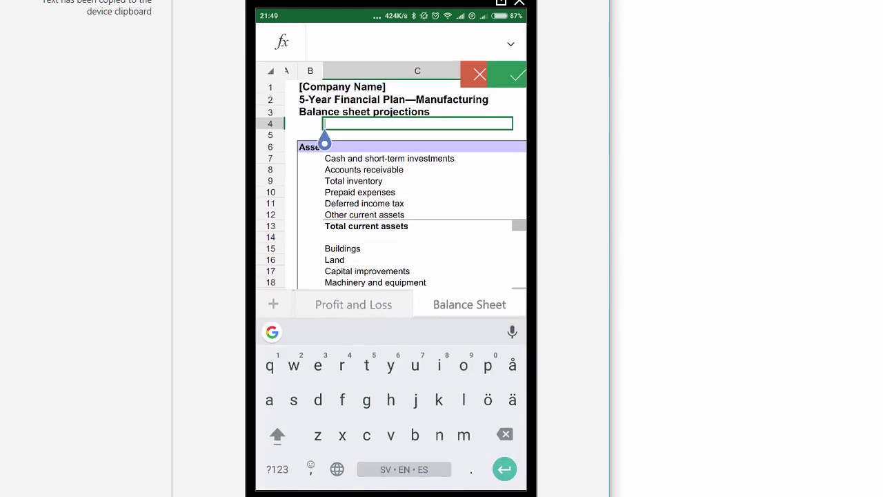
{"action": "type", "text": "test"}
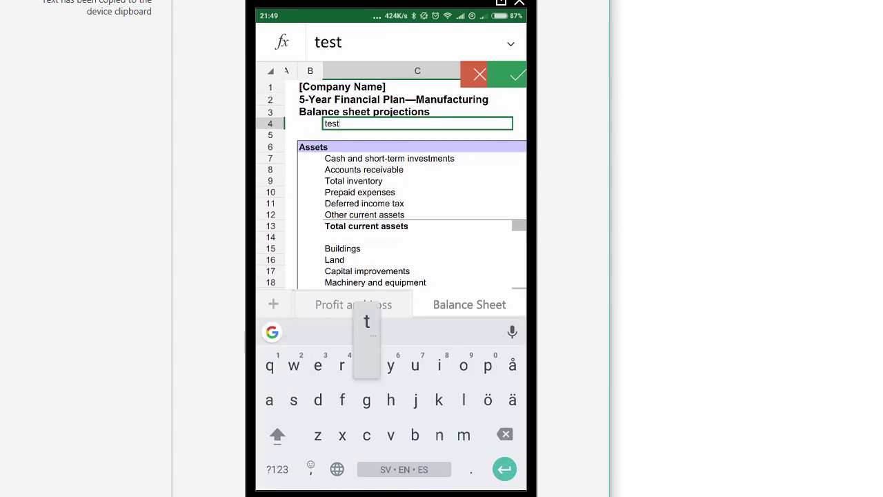
{"action": "key", "text": "Return"}
- Check the Save options to confirm Autosave, then leave Excel for the phone home screen
{"action": "left_click", "coordinate": [271, 54]}
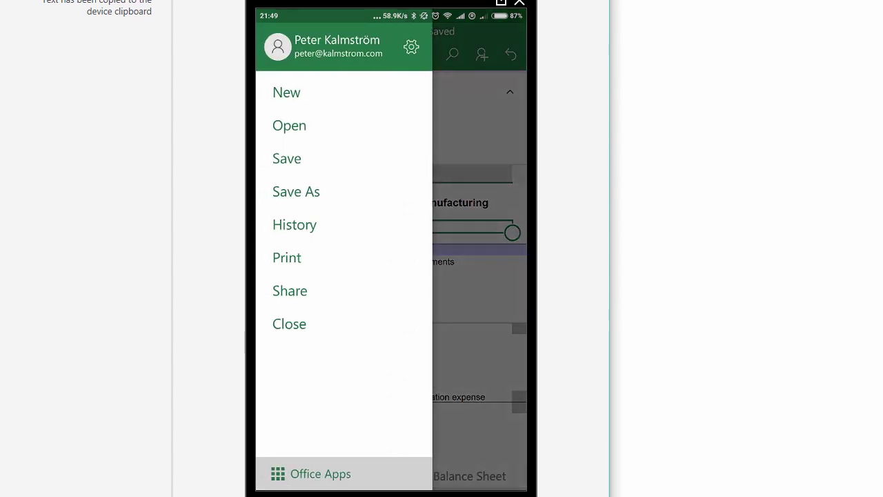
{"action": "left_click", "coordinate": [286, 158]}
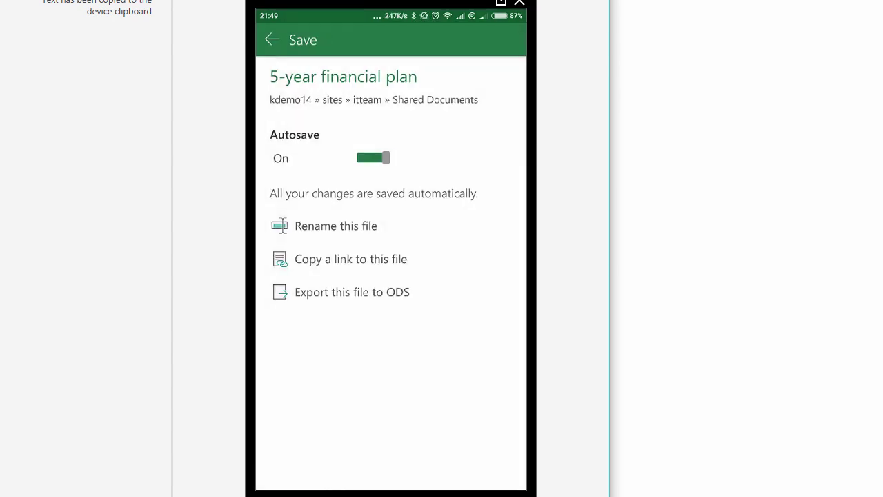
{"action": "key", "text": "Escape"}
{"action": "key", "text": "Home"}
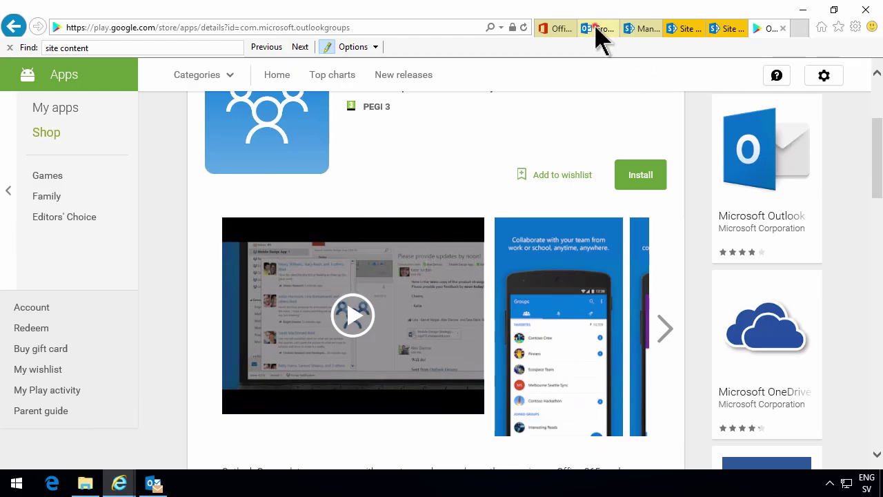
- View 5-year financial plan.xlsx from IT Team Files online, confirming C4 shows test, then switch to the site tab
{"action": "left_click", "coordinate": [595, 28]}
{"action": "left_click", "coordinate": [250, 262]}
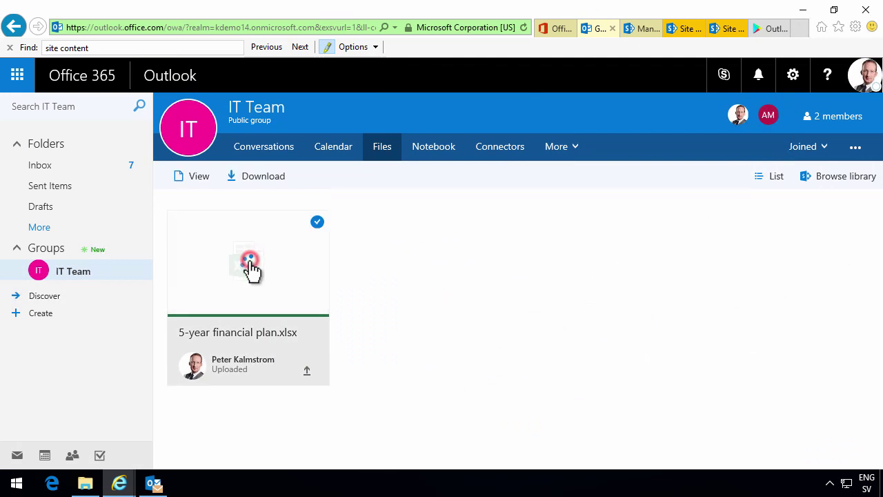
{"action": "left_click", "coordinate": [252, 269]}
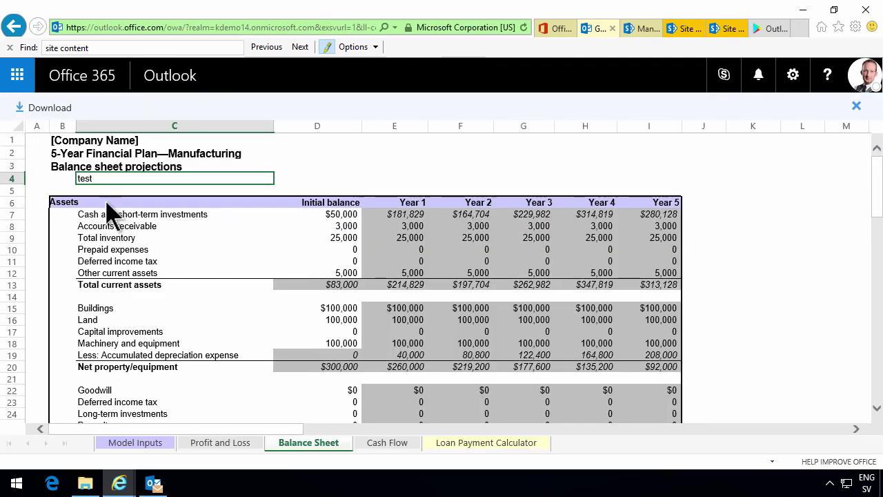
{"action": "left_click", "coordinate": [95, 205]}
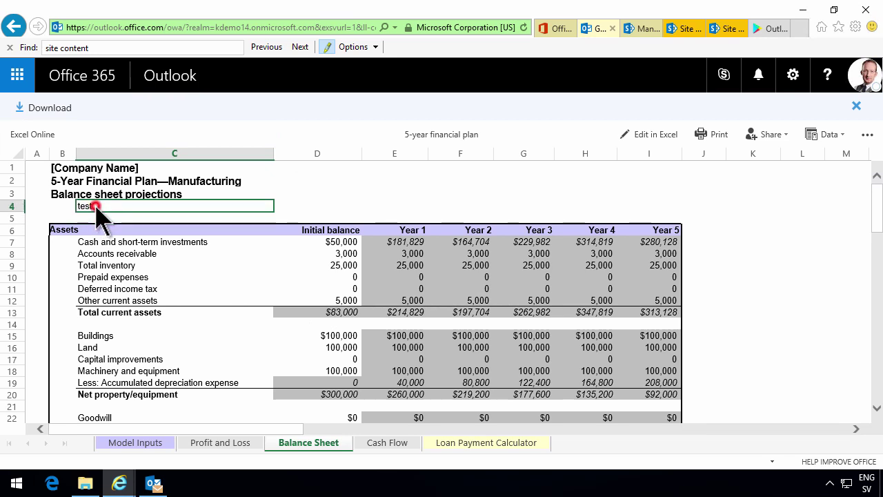
{"action": "left_click", "coordinate": [93, 209]}
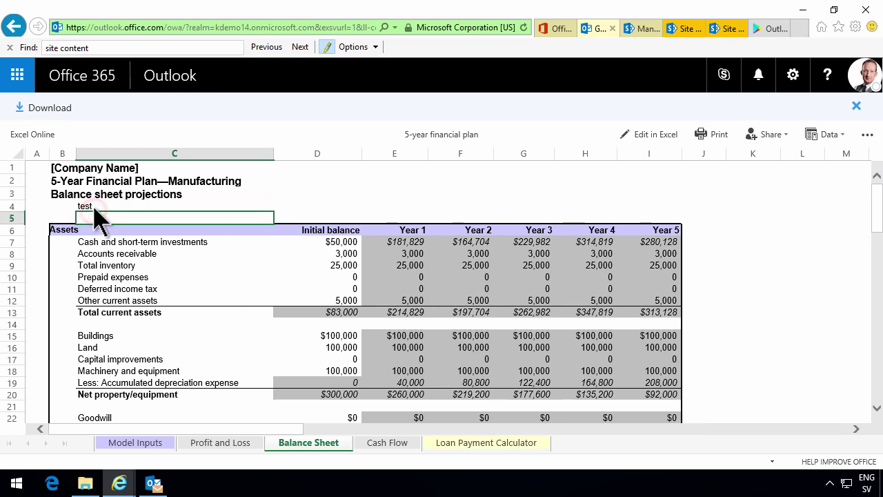
{"action": "left_click", "coordinate": [91, 207]}
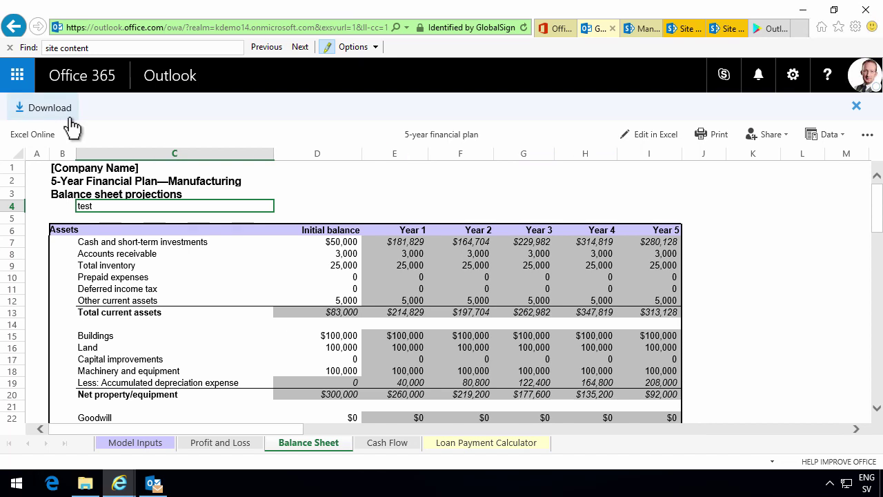
{"action": "left_click", "coordinate": [644, 31]}
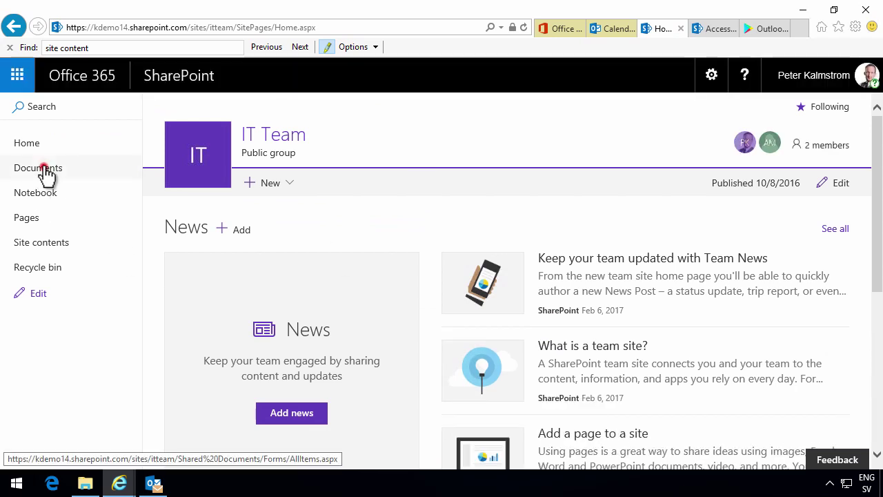
- Show the version history of 5-year financial plan.xlsx: version 2.0 (66.1 KB) and 1.0 (64.6 KB)
{"action": "left_click", "coordinate": [41, 169]}
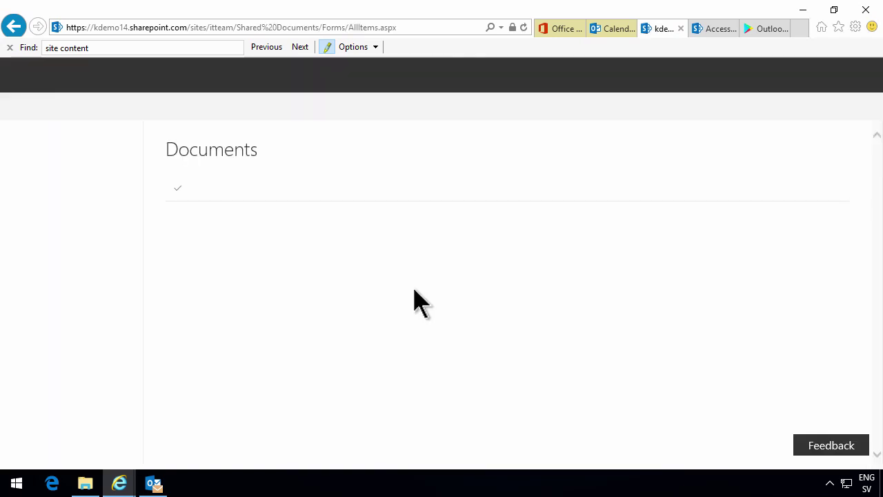
{"action": "left_click", "coordinate": [177, 290]}
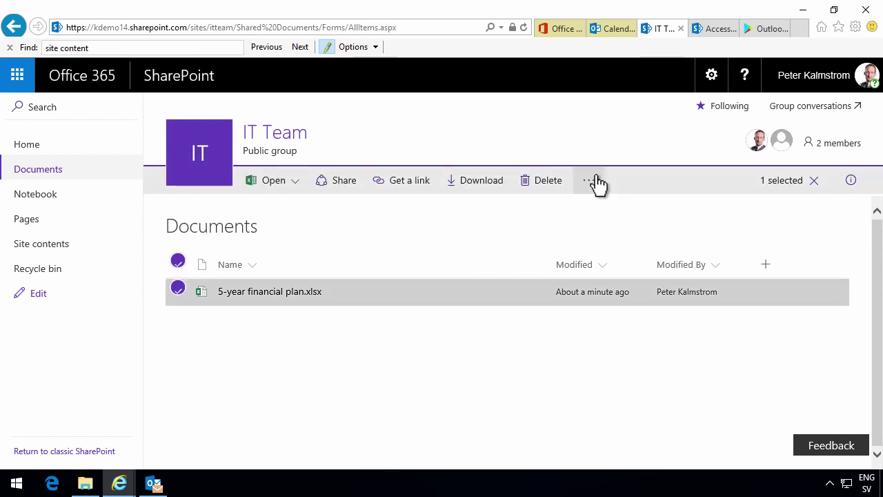
{"action": "left_click", "coordinate": [595, 180]}
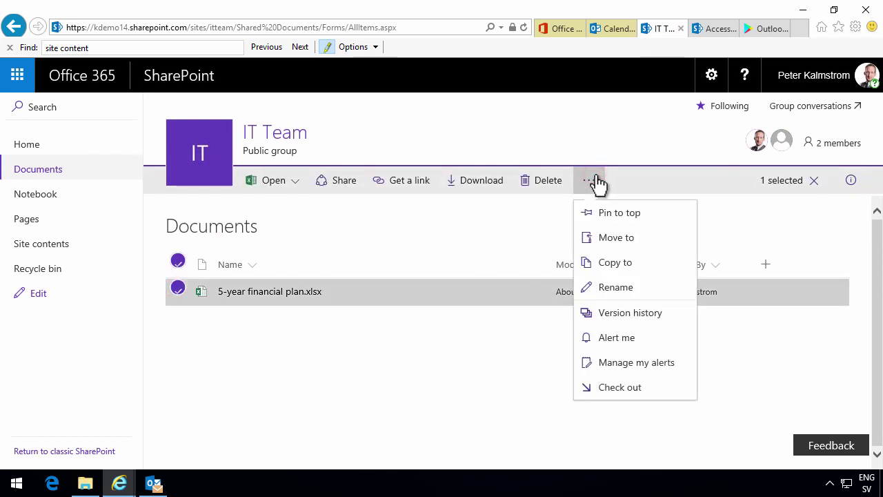
{"action": "left_click", "coordinate": [616, 315]}
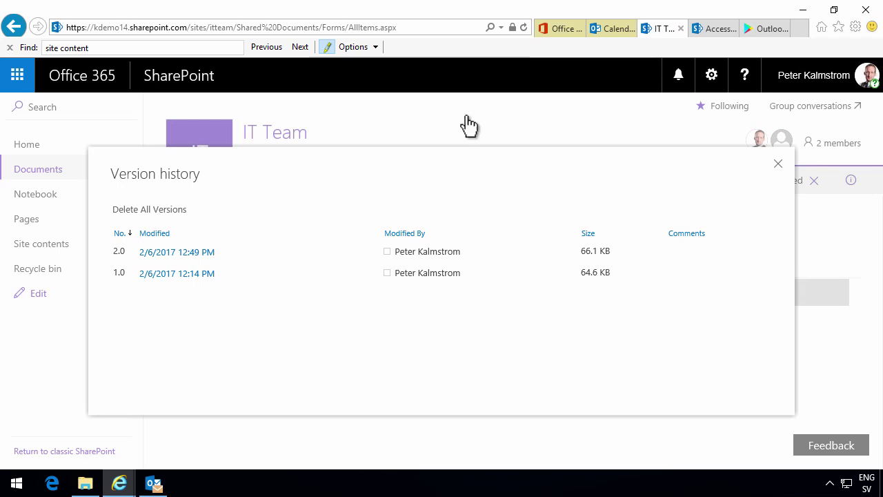
- Open Outlook Mail from the app launcher and view the IT Team group's conversations
{"action": "left_click", "coordinate": [19, 73]}
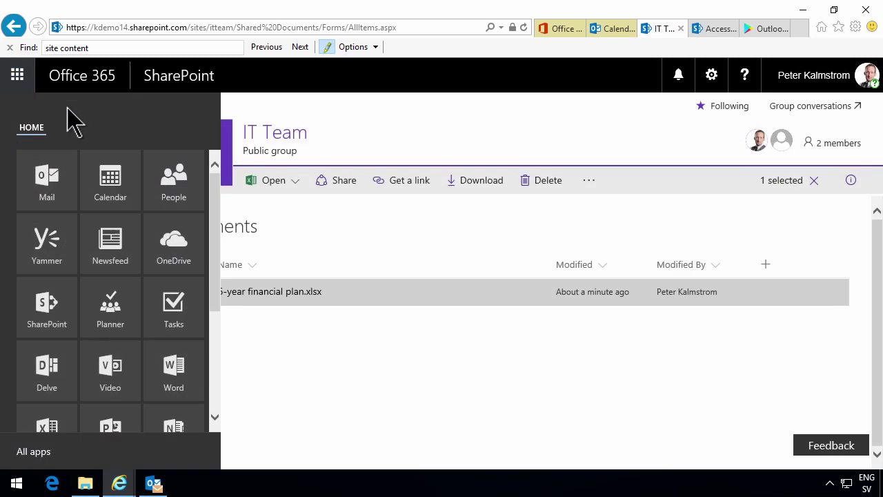
{"action": "left_click", "coordinate": [46, 173]}
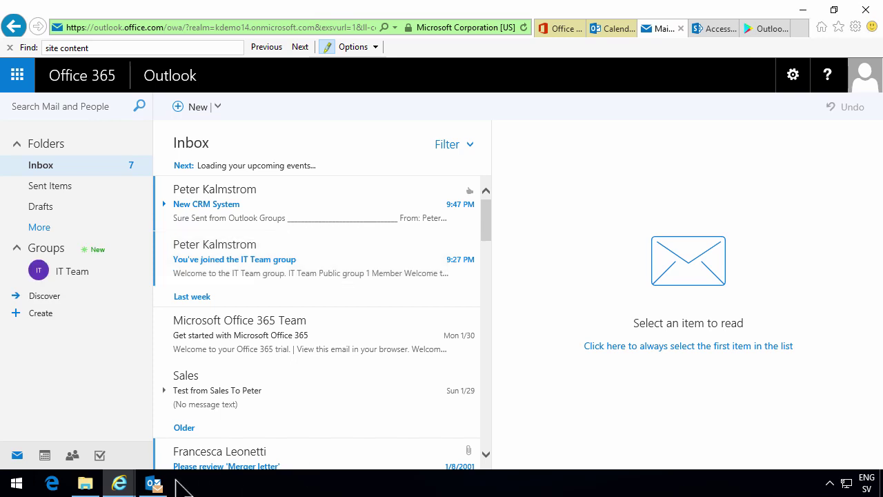
{"action": "left_click", "coordinate": [150, 482]}
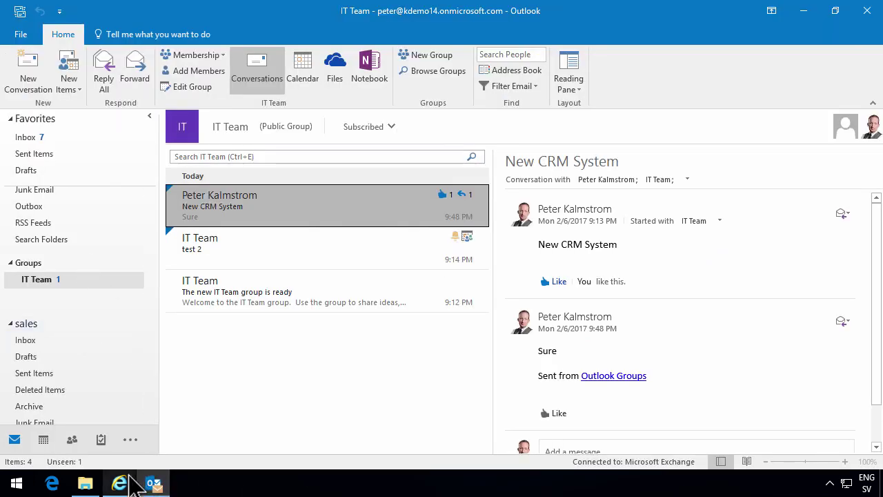
{"action": "mouse_move", "coordinate": [122, 484]}
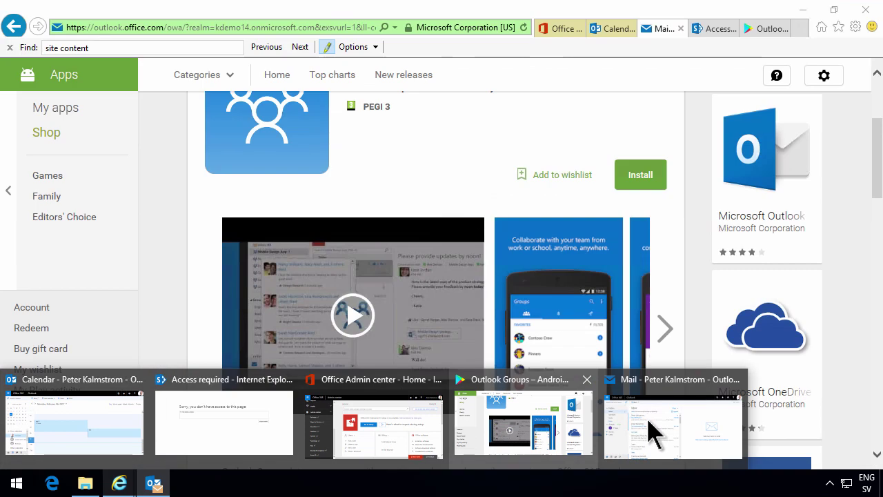
{"action": "left_click", "coordinate": [652, 431]}
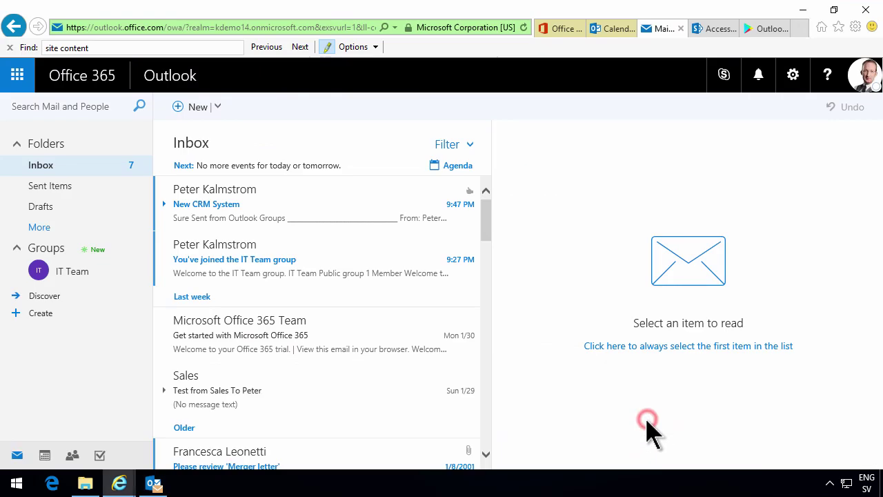
{"action": "left_click", "coordinate": [74, 275]}
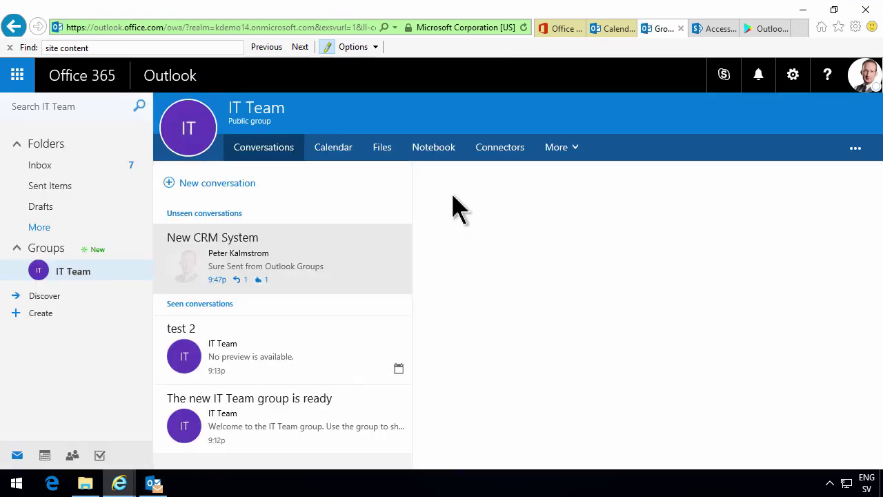